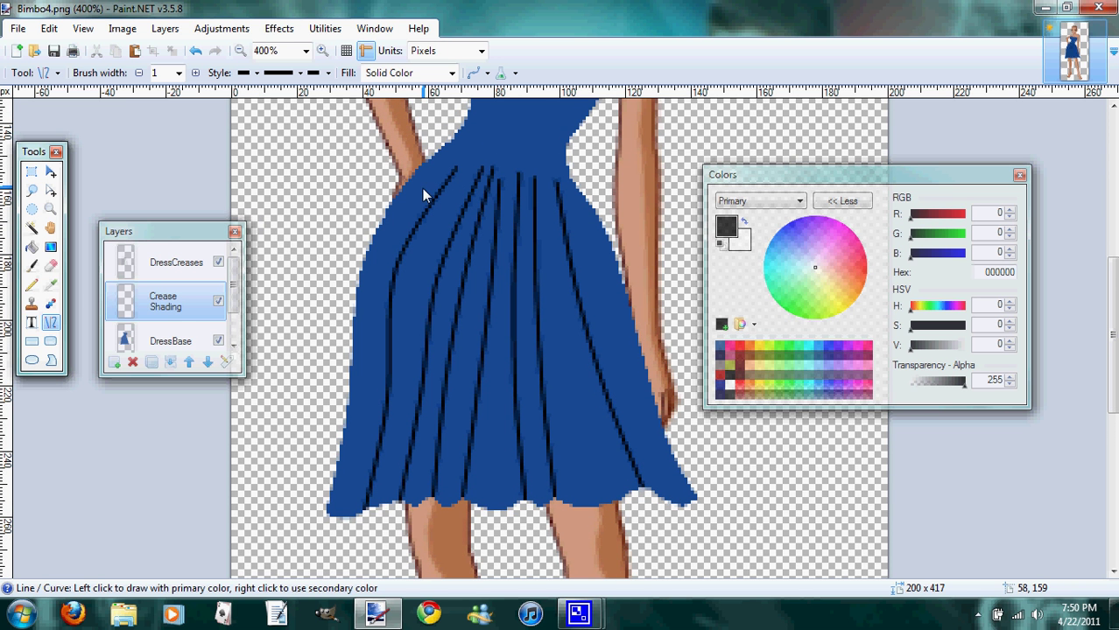
Step: Draw and bend the first three curved black crease lines from waist to hem on the left skirt
{"action": "scroll", "coordinate": [283, 247], "scroll_direction": "up", "scroll_amount": 3}
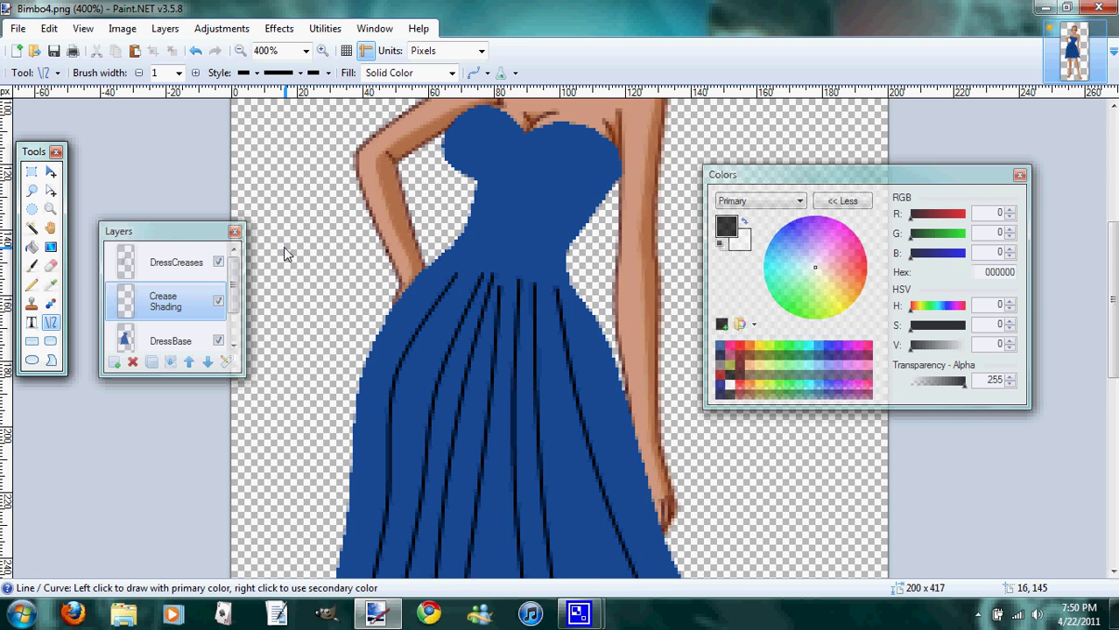
{"action": "scroll", "coordinate": [282, 247], "scroll_direction": "up", "scroll_amount": 2}
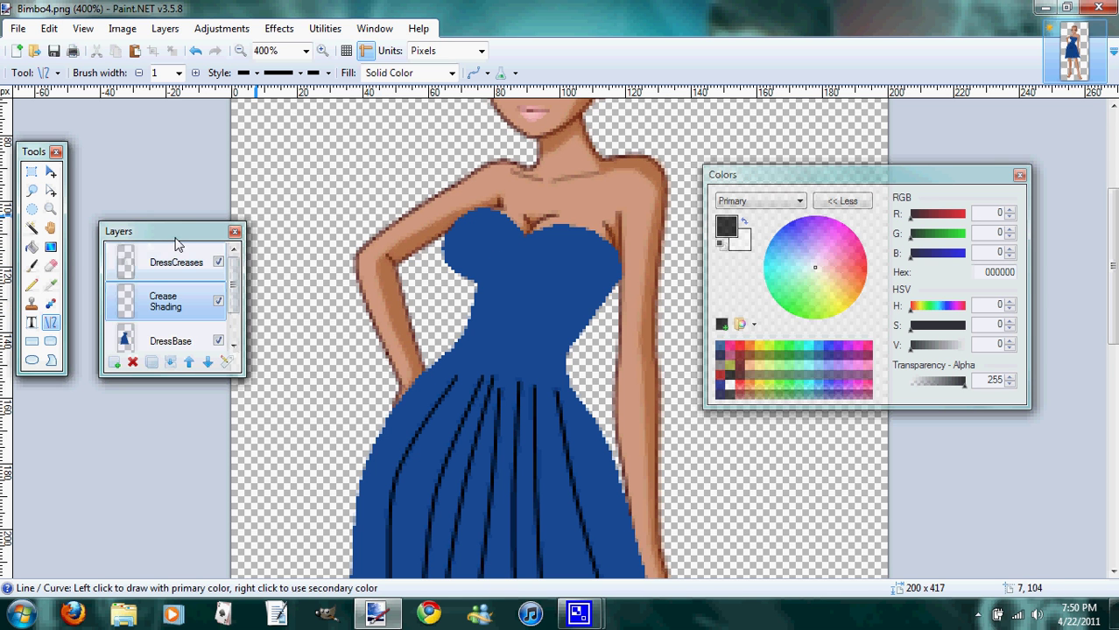
{"action": "scroll", "coordinate": [373, 253], "scroll_direction": "down", "scroll_amount": 5}
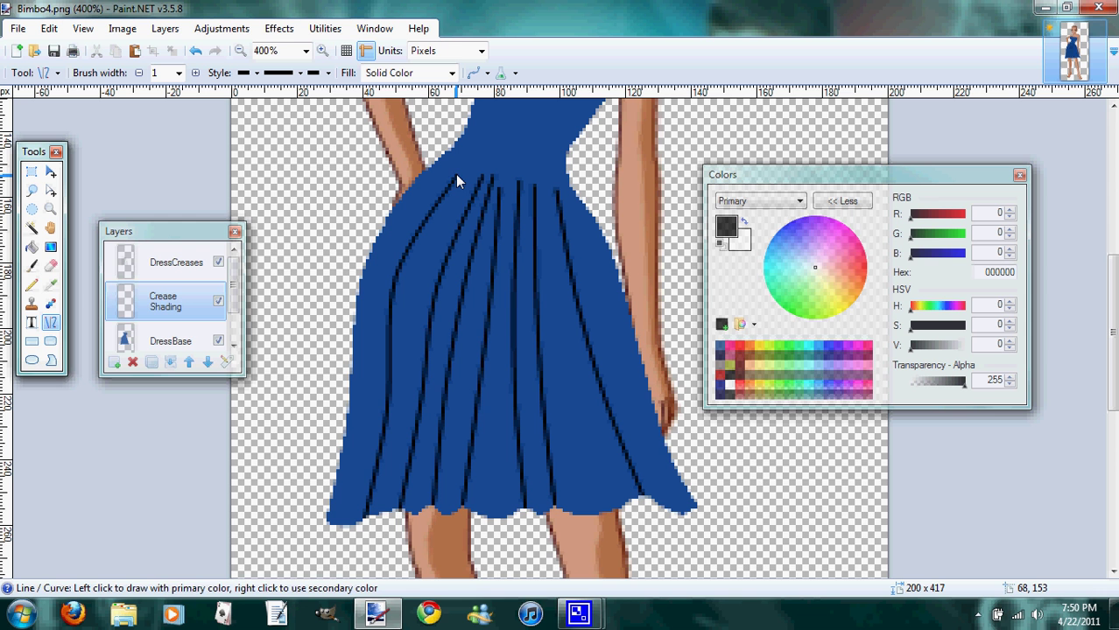
{"action": "mouse_move", "coordinate": [456, 174]}
{"action": "left_mouse_down"}
{"action": "mouse_move", "coordinate": [359, 334]}
{"action": "mouse_move", "coordinate": [362, 548]}
{"action": "left_mouse_up"}
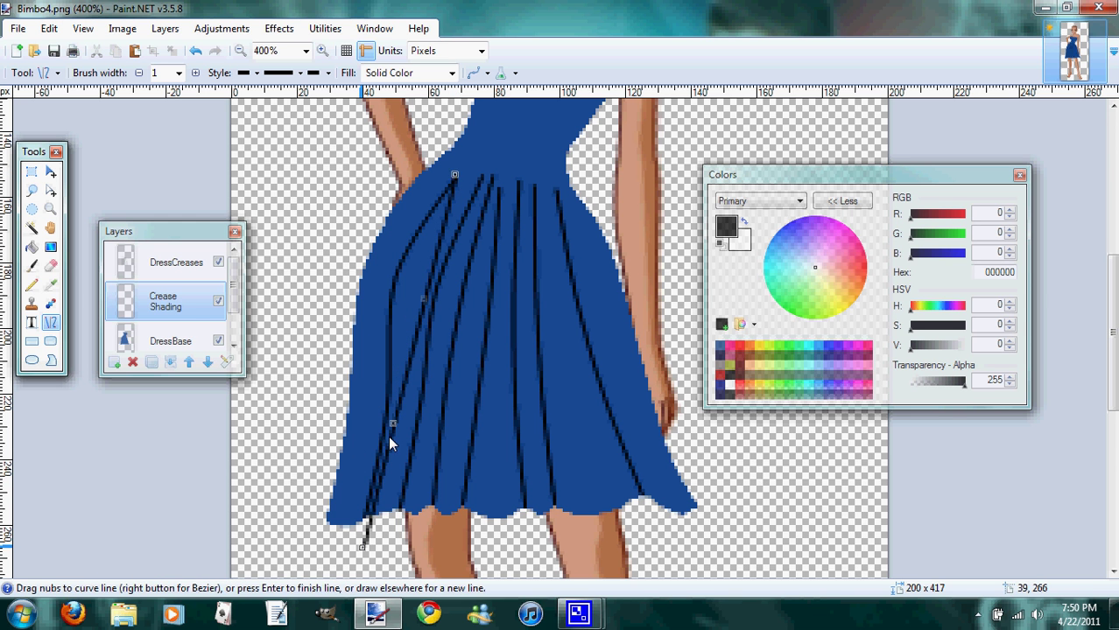
{"action": "left_click_drag", "start_coordinate": [423, 311], "coordinate": [392, 277]}
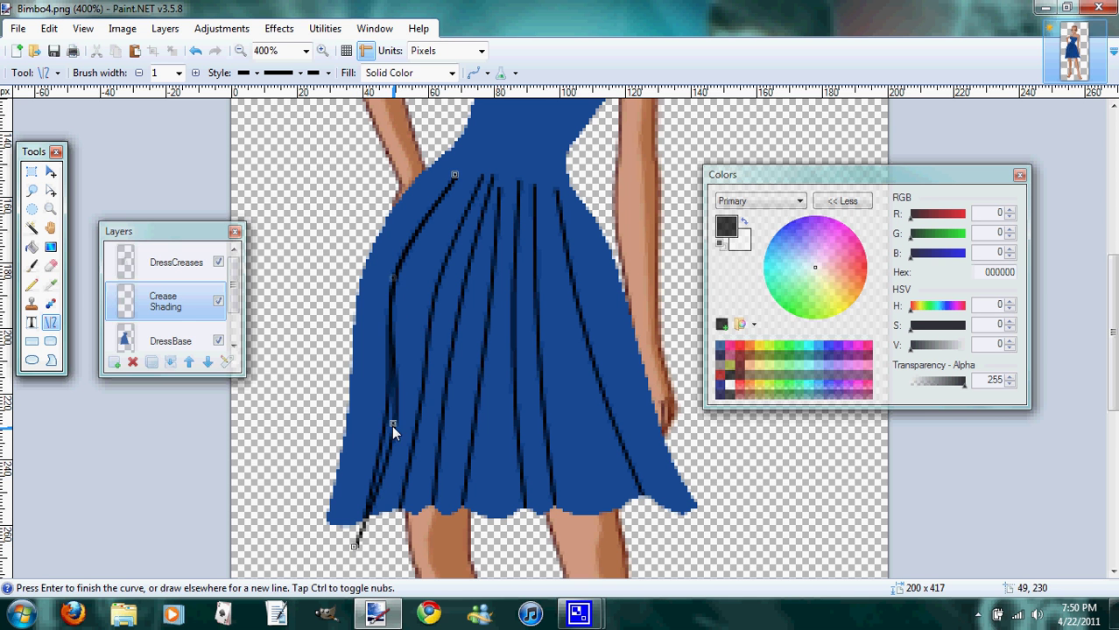
{"action": "left_click_drag", "start_coordinate": [392, 426], "coordinate": [383, 431]}
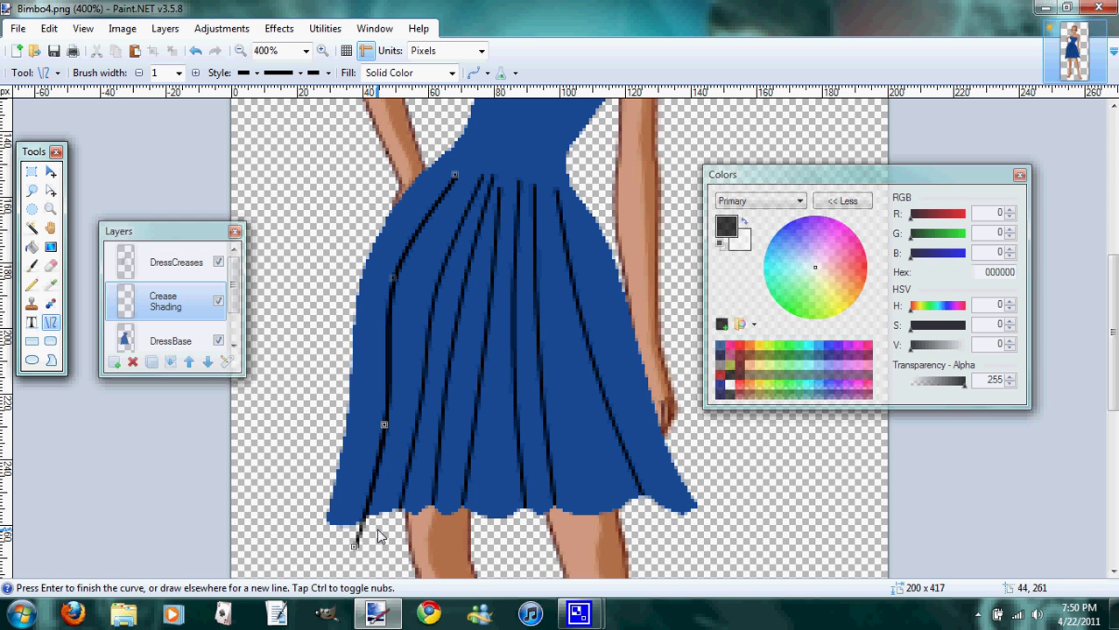
{"action": "left_click_drag", "start_coordinate": [376, 542], "coordinate": [455, 176]}
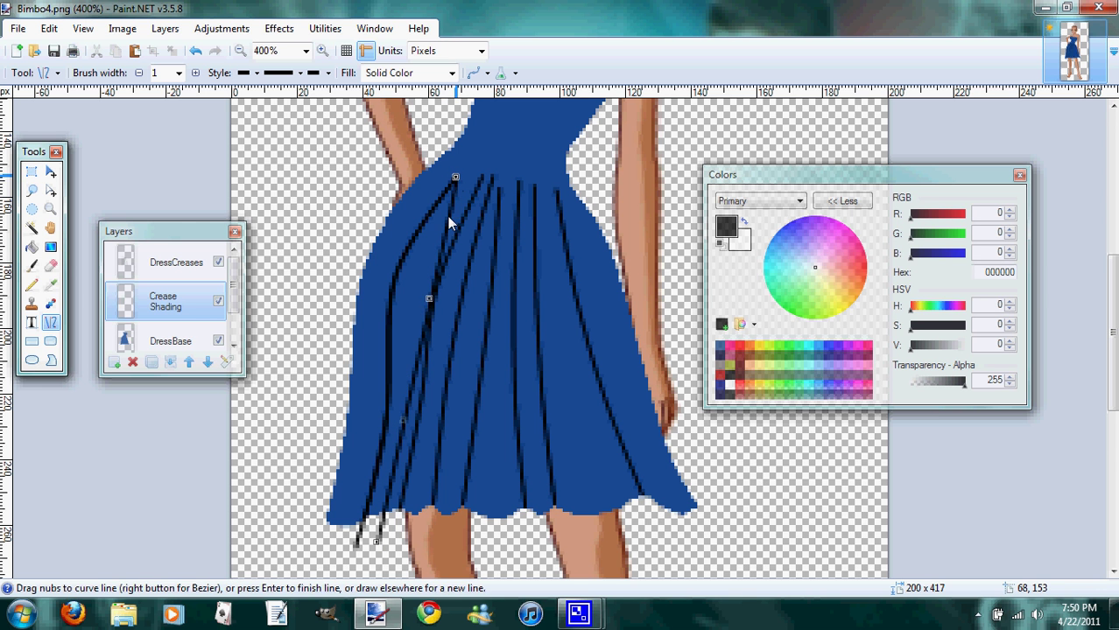
{"action": "left_click_drag", "start_coordinate": [429, 294], "coordinate": [407, 284]}
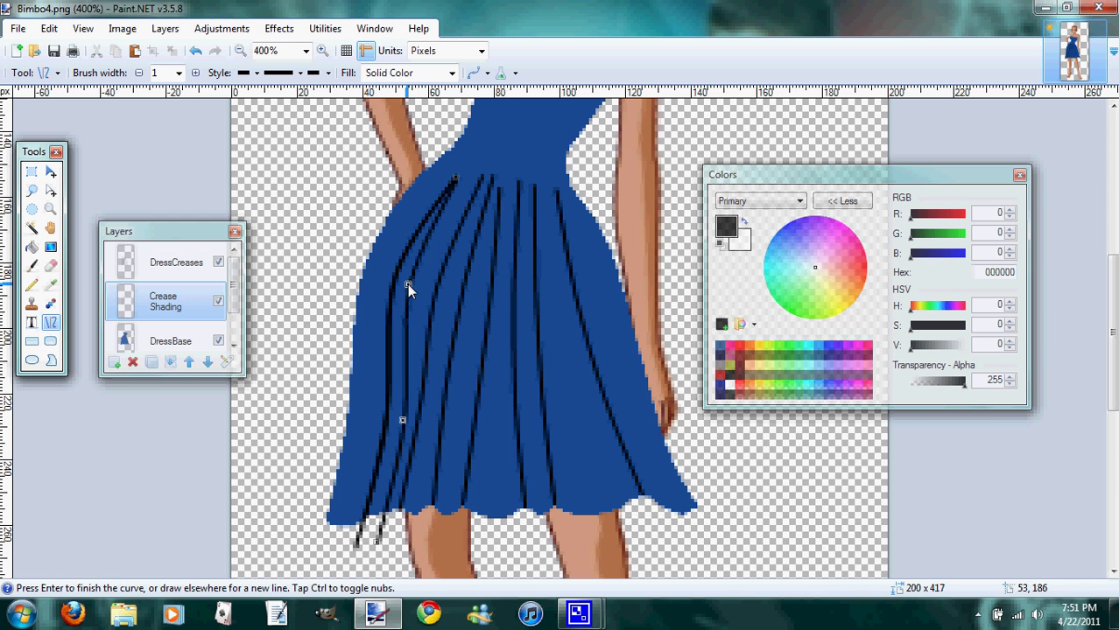
{"action": "left_click_drag", "start_coordinate": [404, 413], "coordinate": [398, 419]}
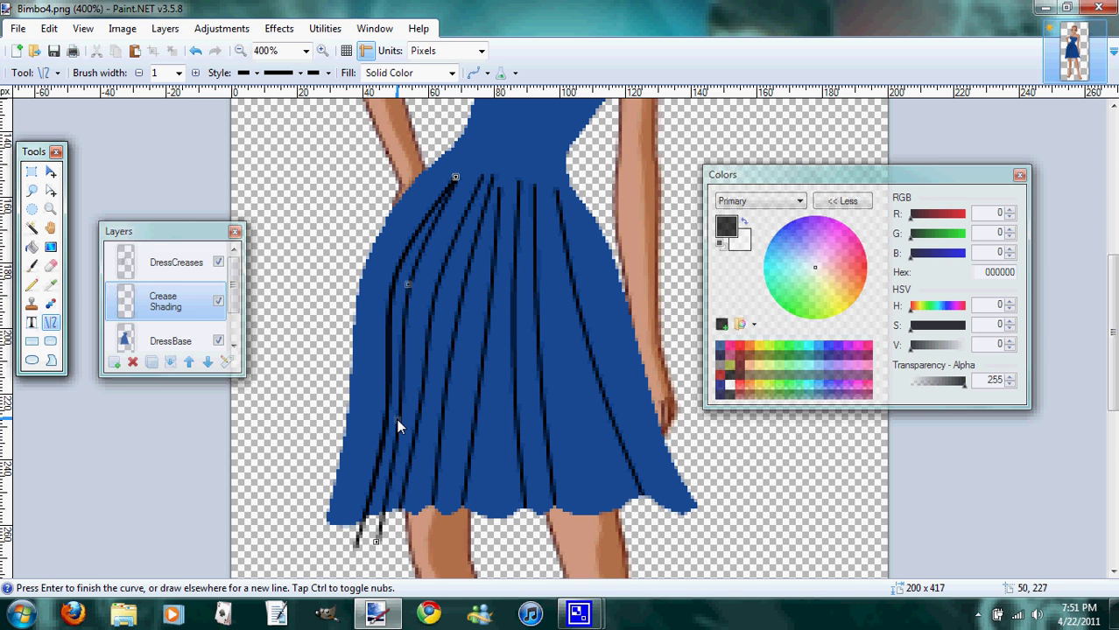
{"action": "left_click_drag", "start_coordinate": [344, 540], "coordinate": [480, 174]}
{"action": "left_click_drag", "start_coordinate": [450, 290], "coordinate": [436, 283]}
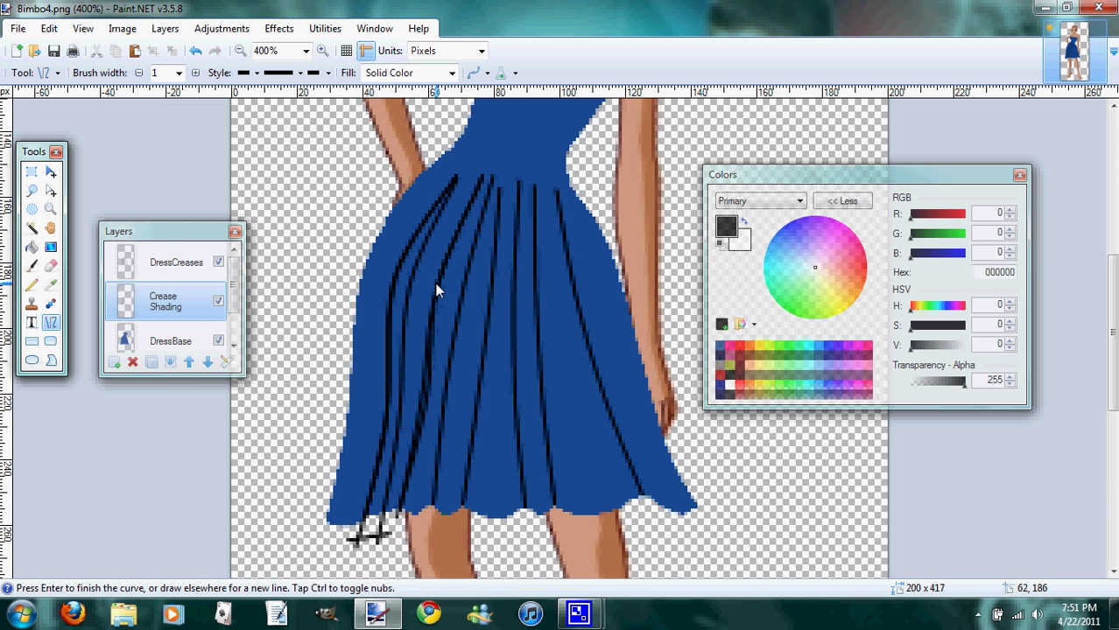
{"action": "left_click_drag", "start_coordinate": [421, 402], "coordinate": [419, 401]}
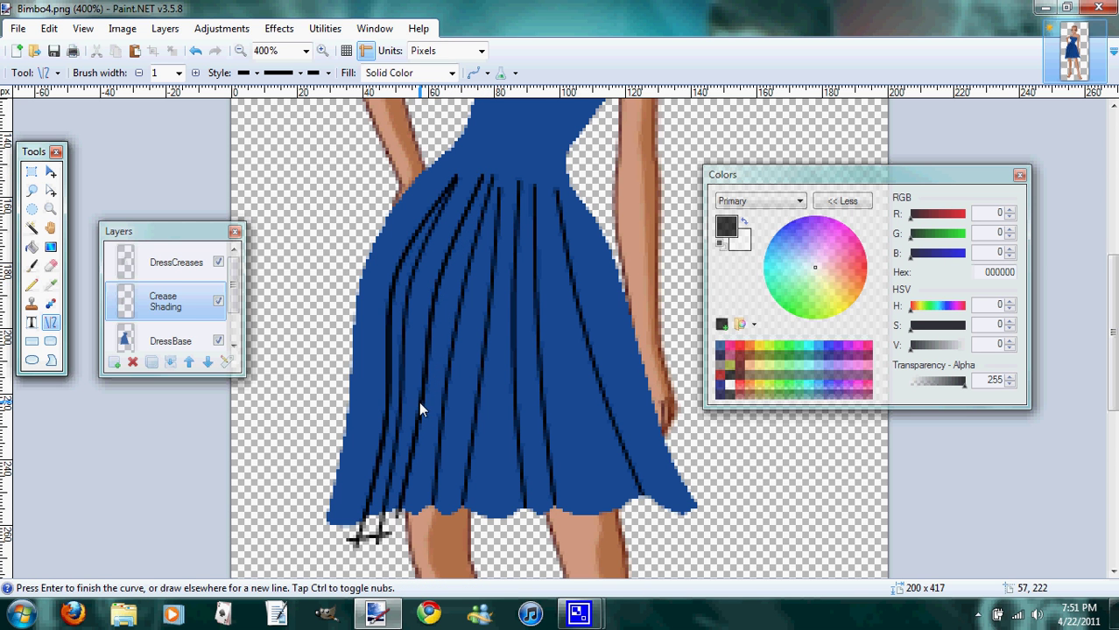
Step: Add three more curved crease lines and a short hem stroke down the skirt's left pleats
{"action": "left_click_drag", "start_coordinate": [410, 535], "coordinate": [481, 174]}
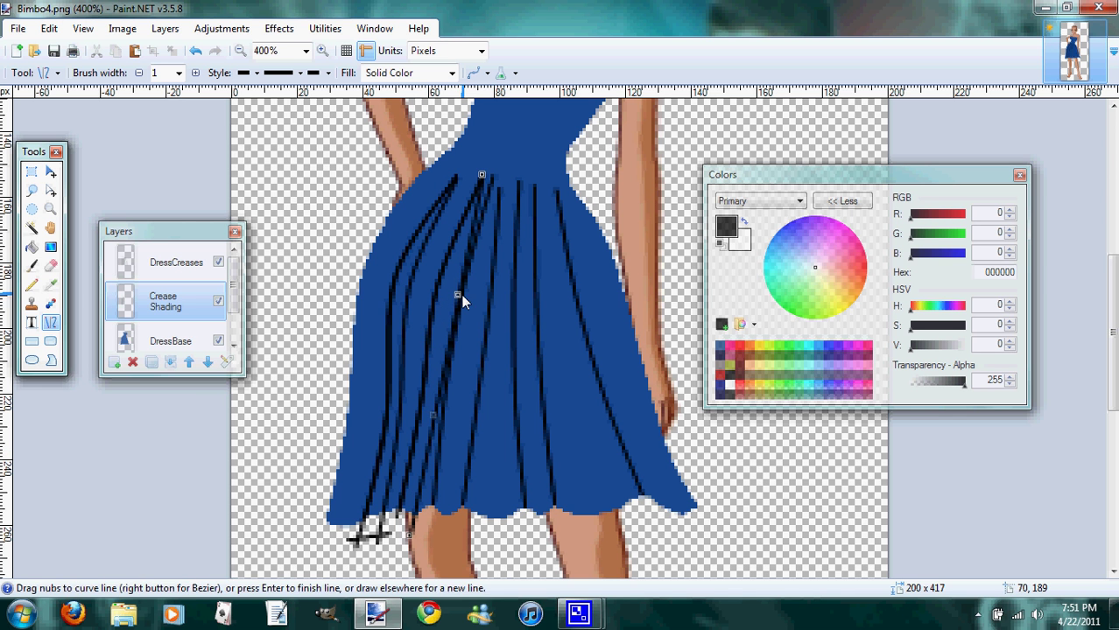
{"action": "left_click_drag", "start_coordinate": [462, 295], "coordinate": [447, 288]}
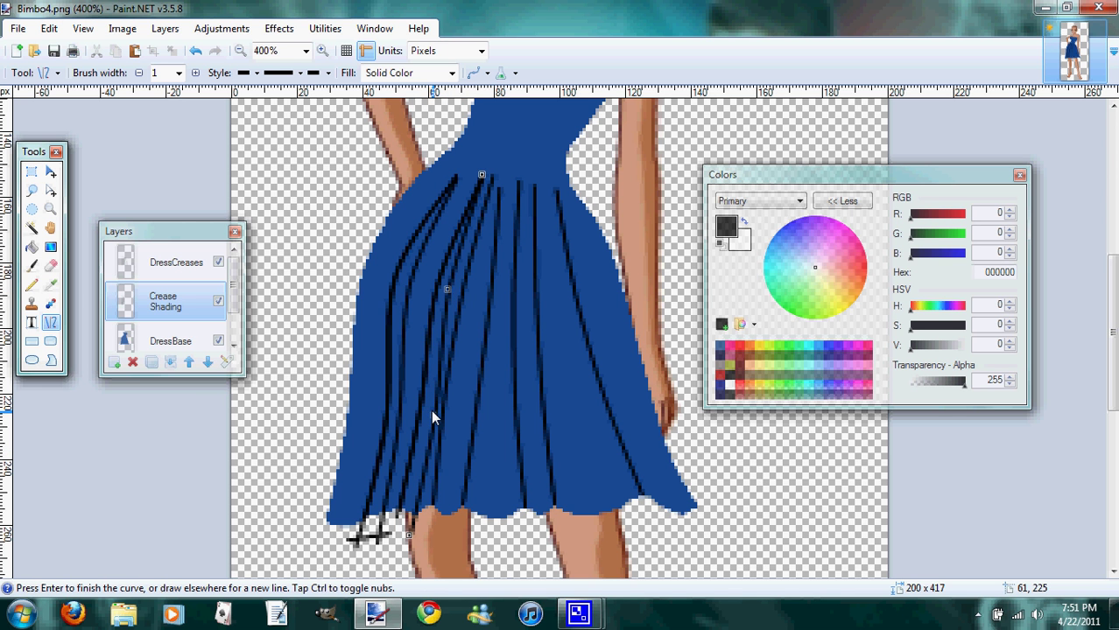
{"action": "left_click_drag", "start_coordinate": [431, 409], "coordinate": [429, 413]}
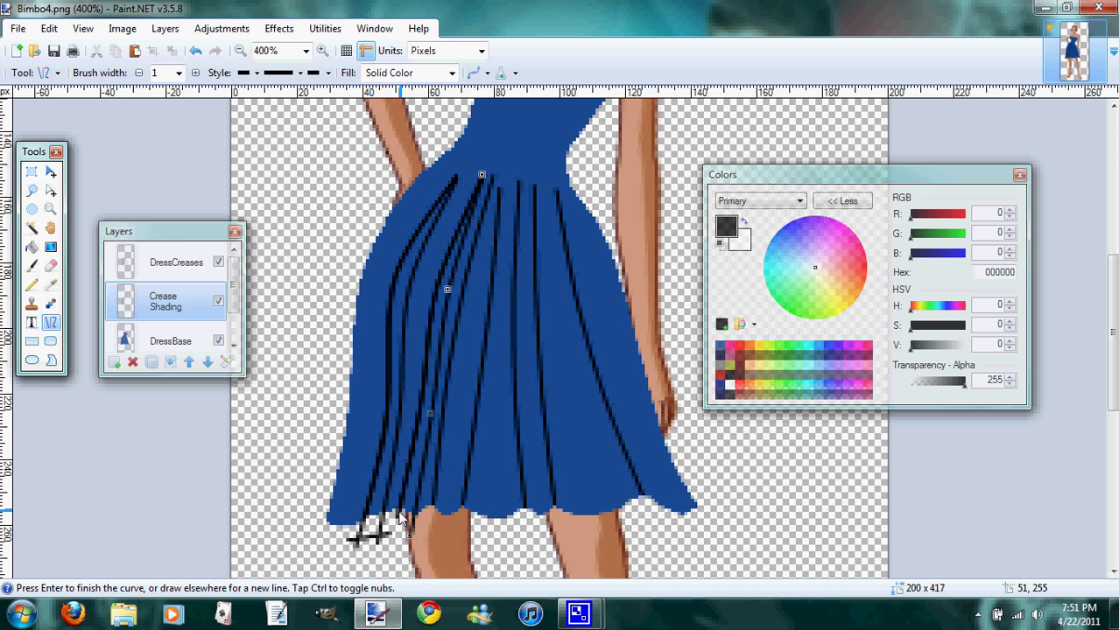
{"action": "left_click_drag", "start_coordinate": [392, 506], "coordinate": [413, 515]}
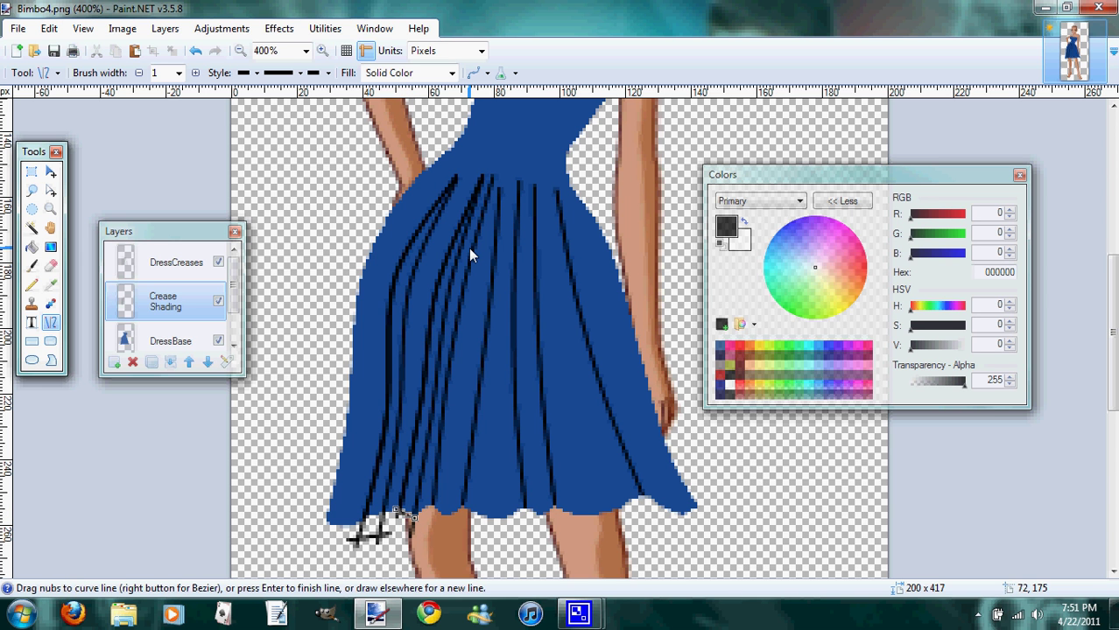
{"action": "mouse_move", "coordinate": [490, 175]}
{"action": "left_mouse_down"}
{"action": "mouse_move", "coordinate": [457, 512]}
{"action": "mouse_move", "coordinate": [429, 546]}
{"action": "left_mouse_up"}
{"action": "left_click_drag", "start_coordinate": [469, 295], "coordinate": [461, 296]}
{"action": "left_click_drag", "start_coordinate": [449, 423], "coordinate": [441, 416]}
{"action": "left_click_drag", "start_coordinate": [439, 540], "coordinate": [493, 179]}
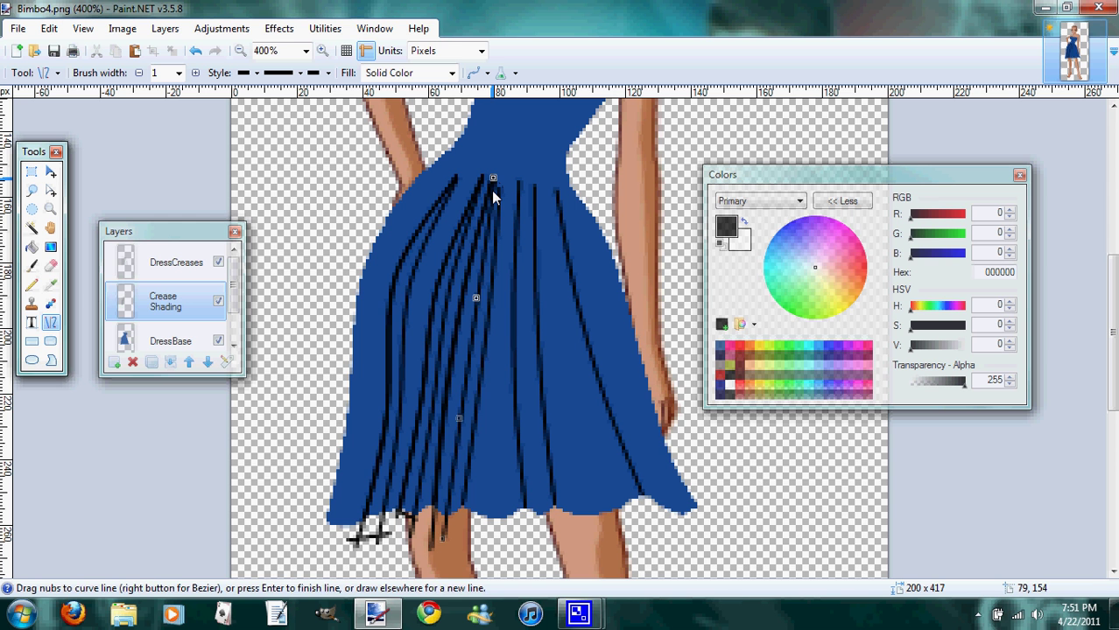
{"action": "left_click_drag", "start_coordinate": [476, 297], "coordinate": [470, 298]}
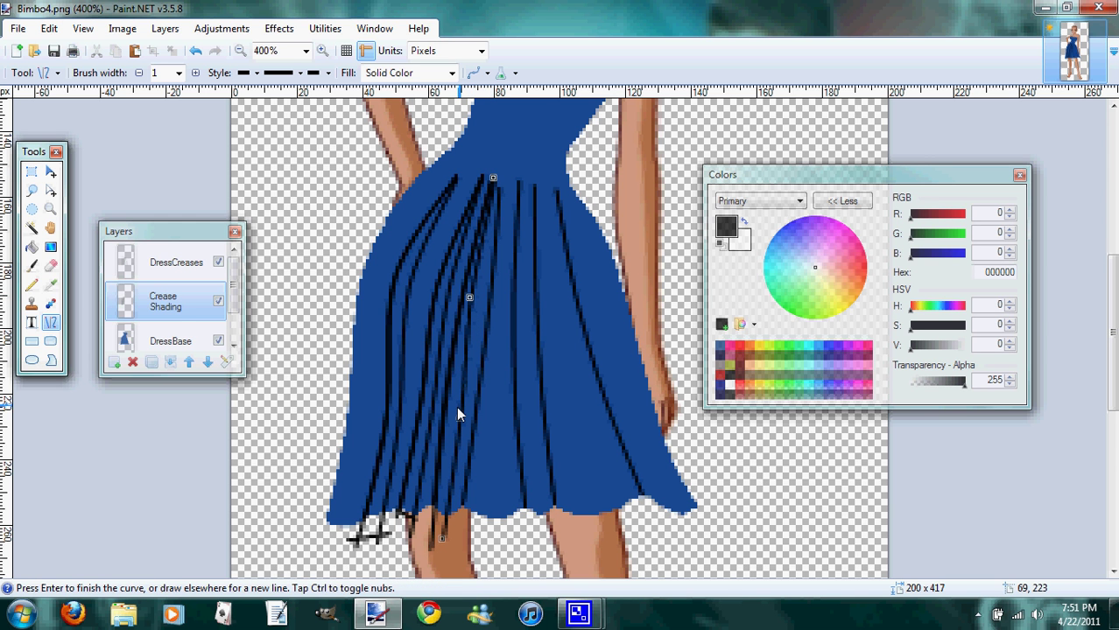
{"action": "left_click_drag", "start_coordinate": [455, 416], "coordinate": [452, 417]}
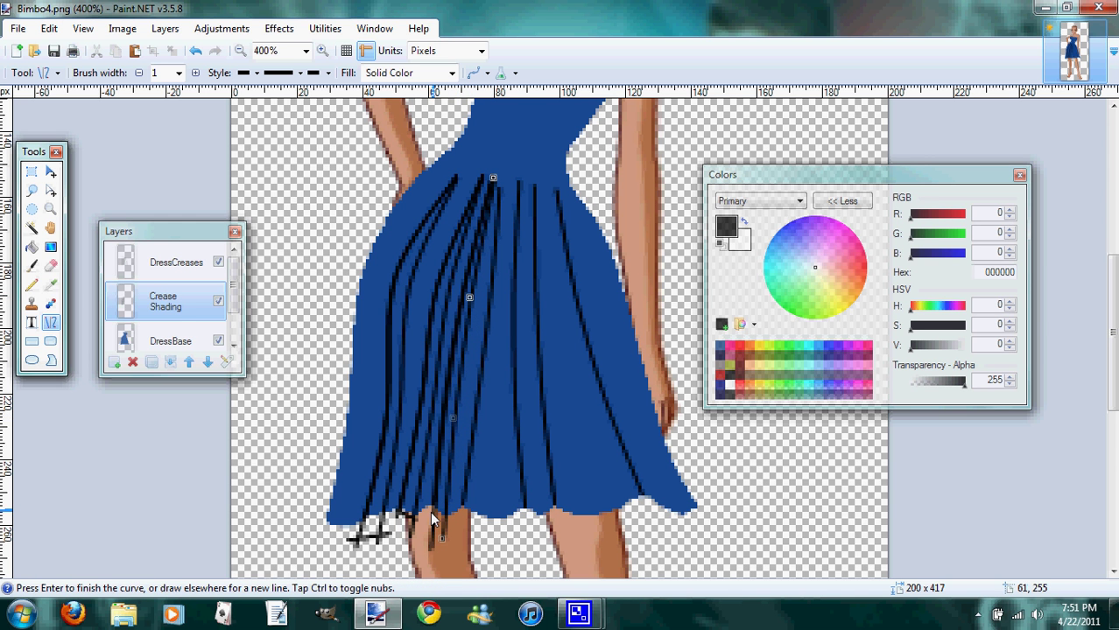
Step: Commit the previous curve, then add two curved creases from the hem and a short hem stroke
{"action": "left_click", "coordinate": [454, 521]}
{"action": "mouse_move", "coordinate": [462, 521]}
{"action": "left_mouse_down"}
{"action": "mouse_move", "coordinate": [493, 343]}
{"action": "mouse_move", "coordinate": [501, 176]}
{"action": "left_mouse_up"}
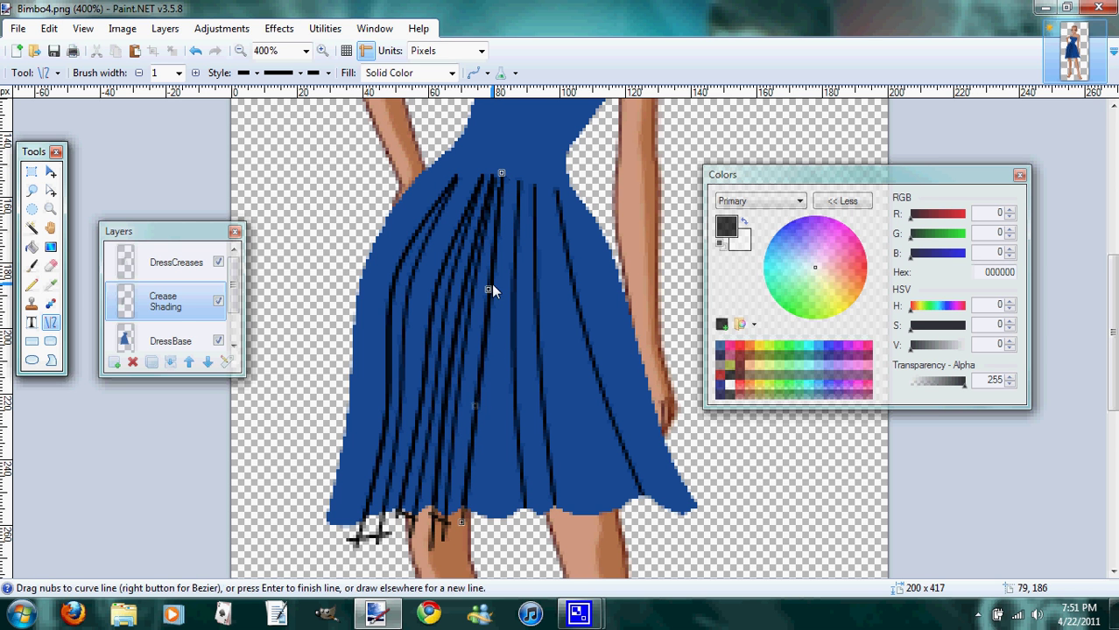
{"action": "left_click_drag", "start_coordinate": [492, 283], "coordinate": [488, 292]}
{"action": "left_click_drag", "start_coordinate": [475, 404], "coordinate": [475, 406]}
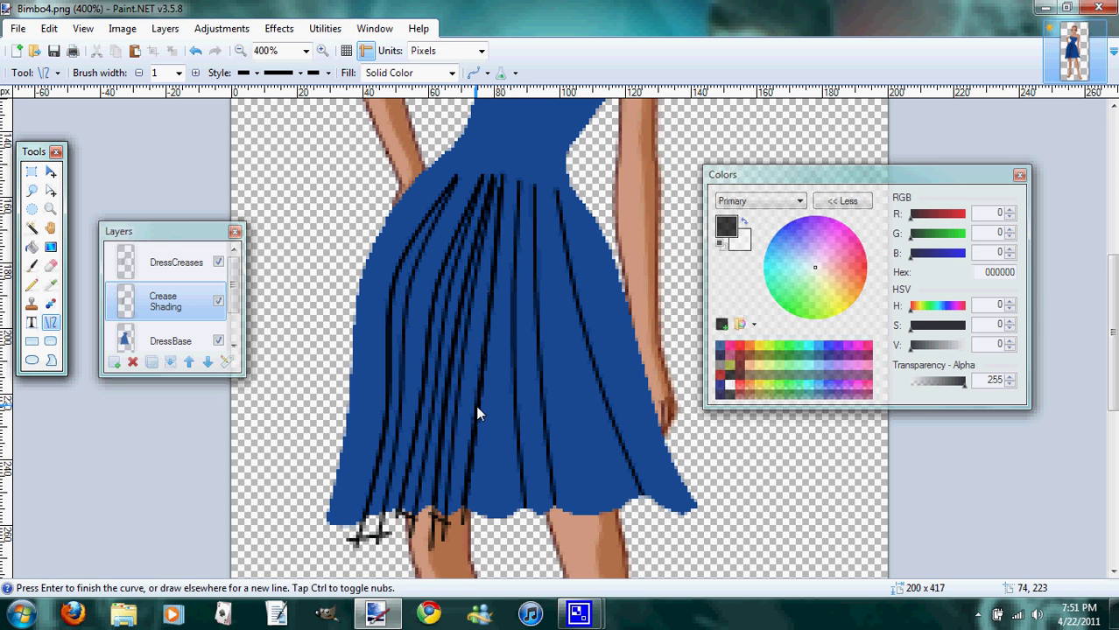
{"action": "left_click_drag", "start_coordinate": [491, 539], "coordinate": [502, 176]}
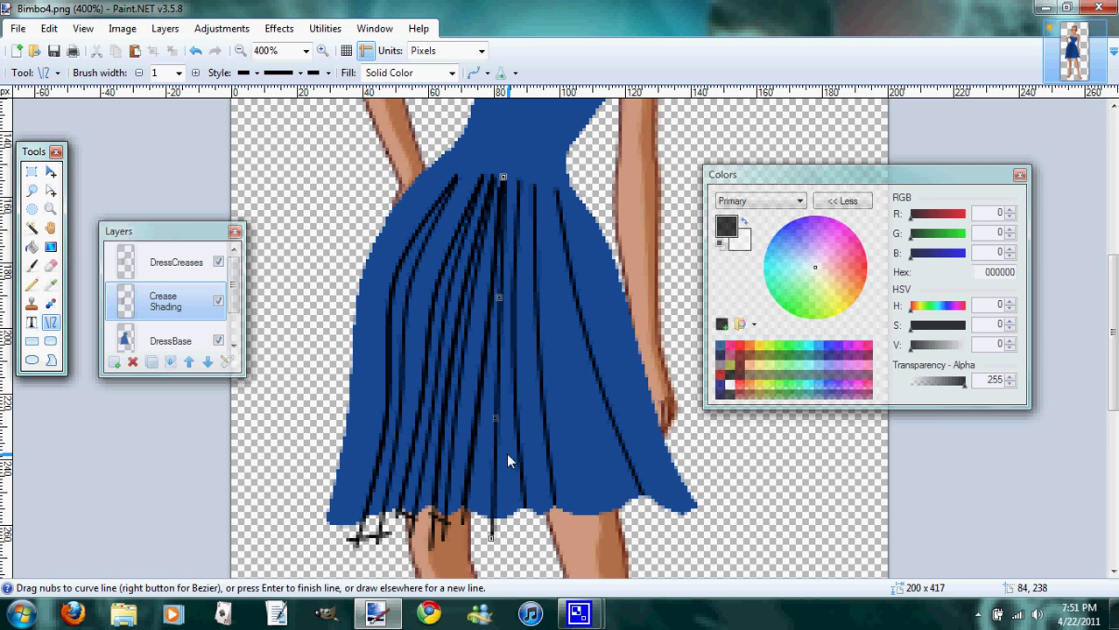
{"action": "left_click_drag", "start_coordinate": [491, 540], "coordinate": [487, 547]}
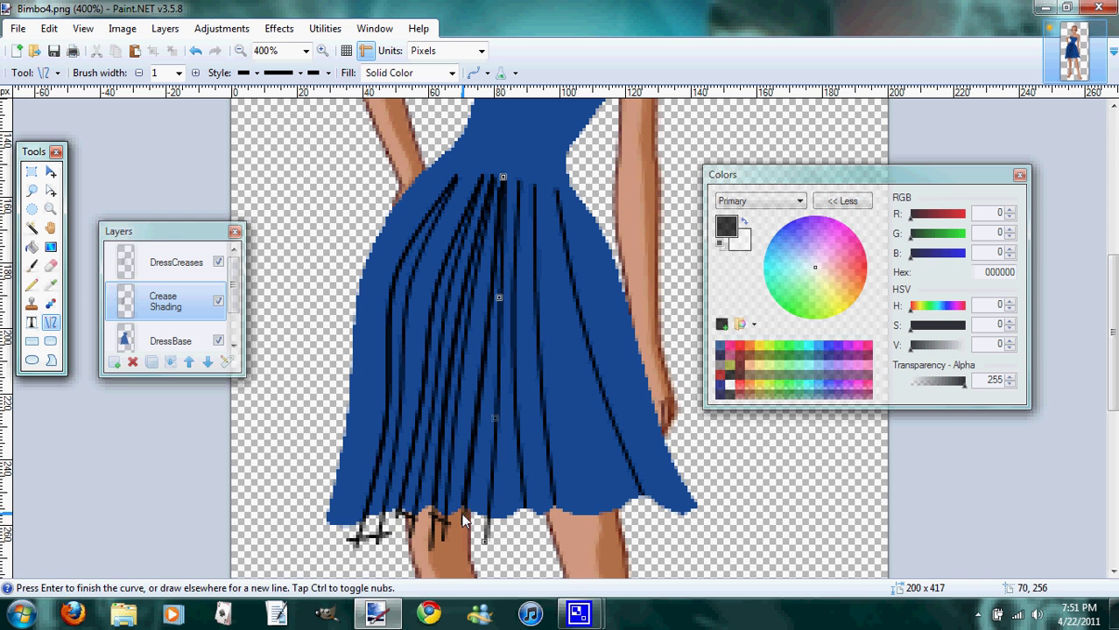
{"action": "left_click_drag", "start_coordinate": [459, 513], "coordinate": [492, 529]}
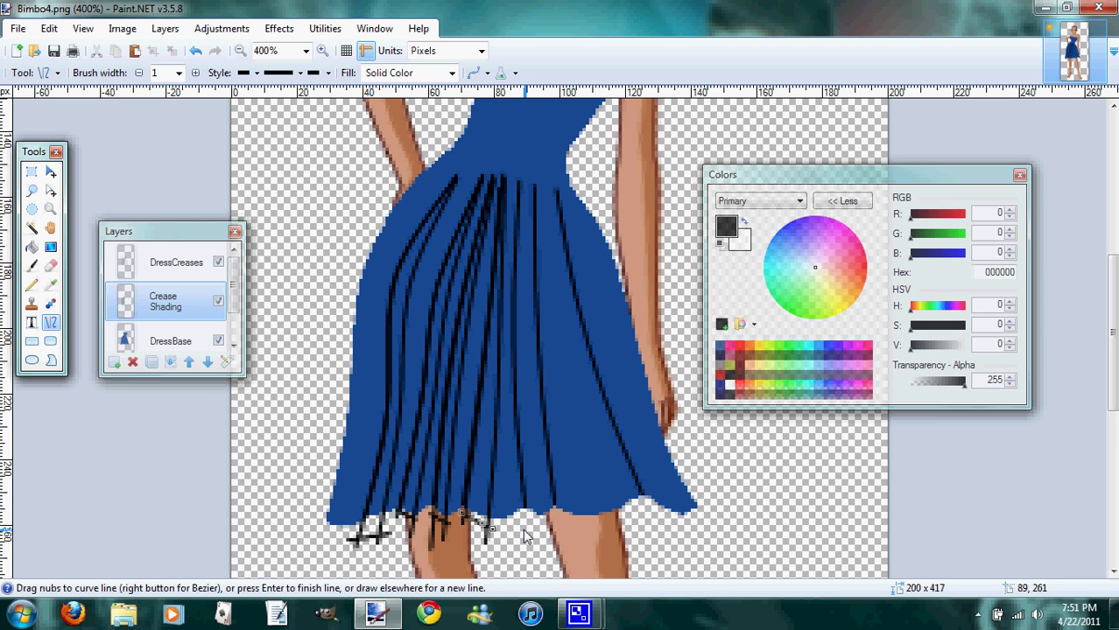
Step: Draw more near-vertical bent crease curves and a hem stroke across the skirt centre
{"action": "left_click_drag", "start_coordinate": [524, 530], "coordinate": [518, 179]}
{"action": "left_click_drag", "start_coordinate": [522, 295], "coordinate": [514, 296]}
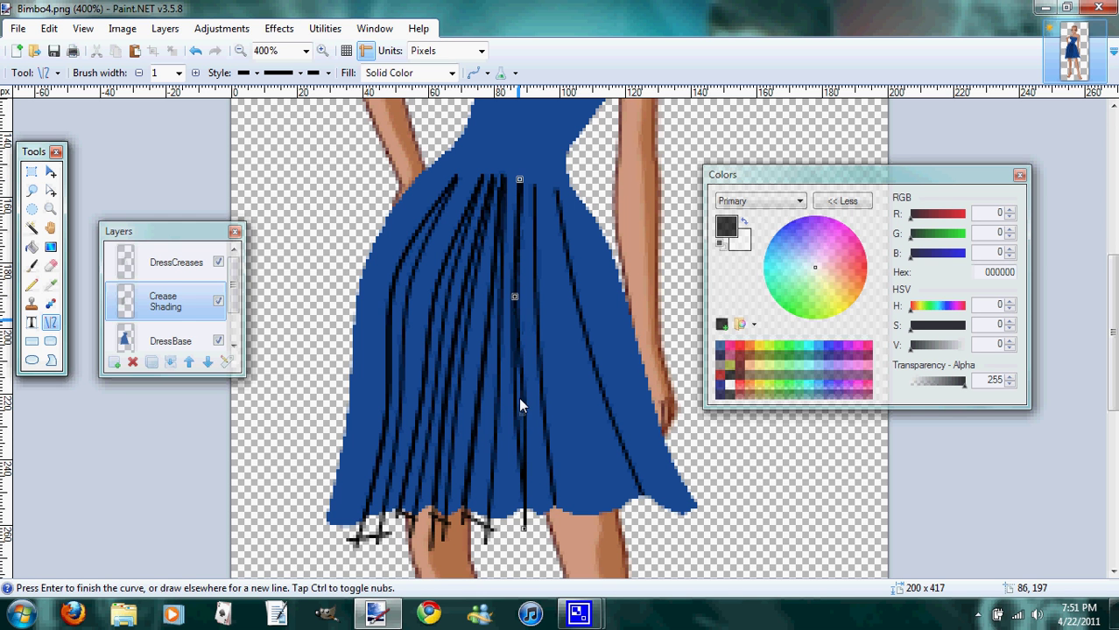
{"action": "left_click_drag", "start_coordinate": [544, 538], "coordinate": [520, 179]}
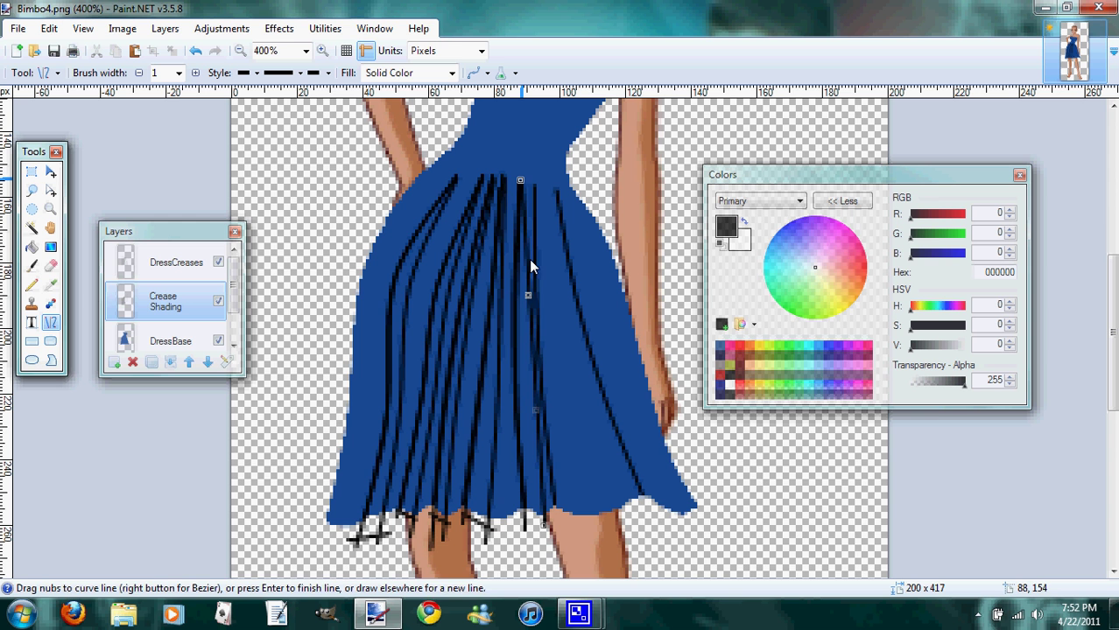
{"action": "left_click_drag", "start_coordinate": [527, 296], "coordinate": [526, 412]}
{"action": "left_click_drag", "start_coordinate": [522, 517], "coordinate": [532, 184]}
{"action": "left_click_drag", "start_coordinate": [537, 297], "coordinate": [536, 296]}
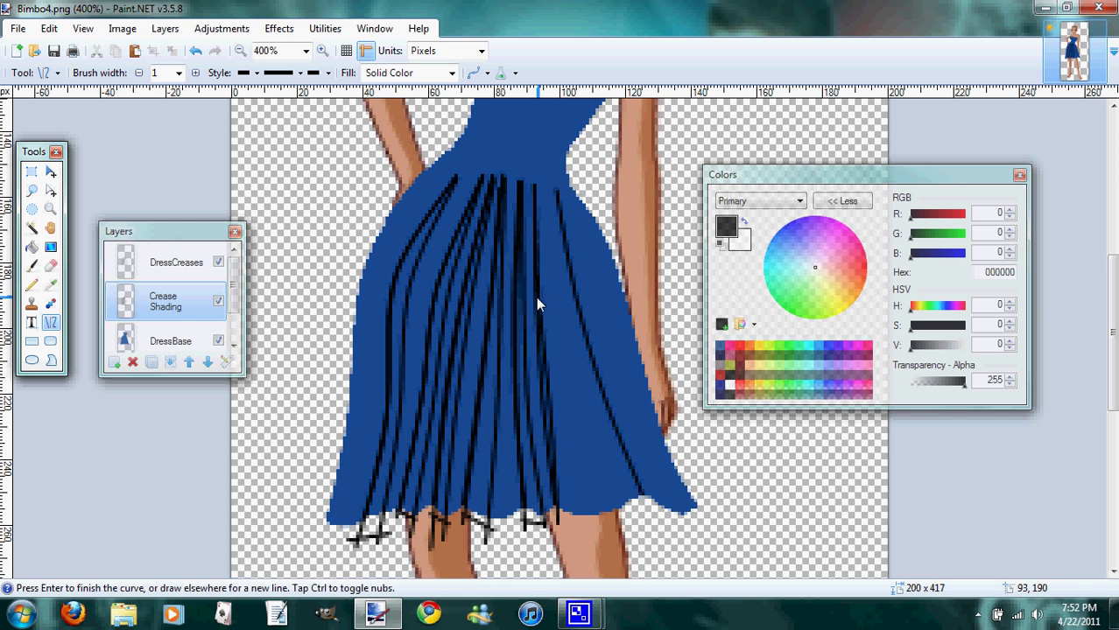
{"action": "left_click_drag", "start_coordinate": [545, 402], "coordinate": [543, 410]}
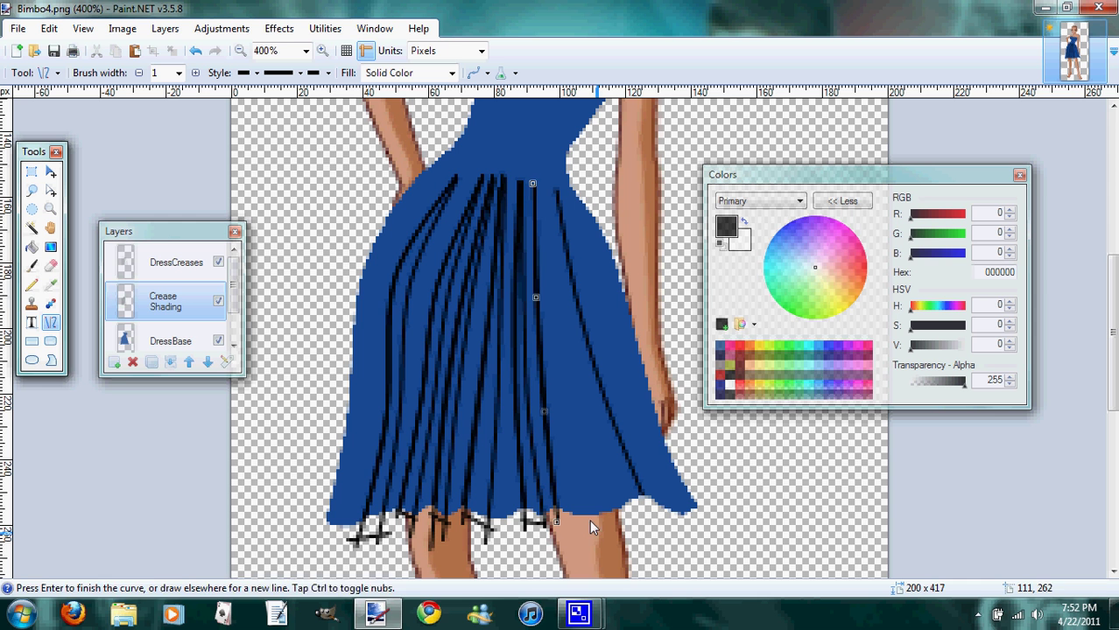
Step: Draw three more curved crease lines with short hem strokes down the skirt's right side
{"action": "mouse_move", "coordinate": [594, 529]}
{"action": "left_mouse_down"}
{"action": "mouse_move", "coordinate": [558, 415]}
{"action": "mouse_move", "coordinate": [532, 185]}
{"action": "left_mouse_up"}
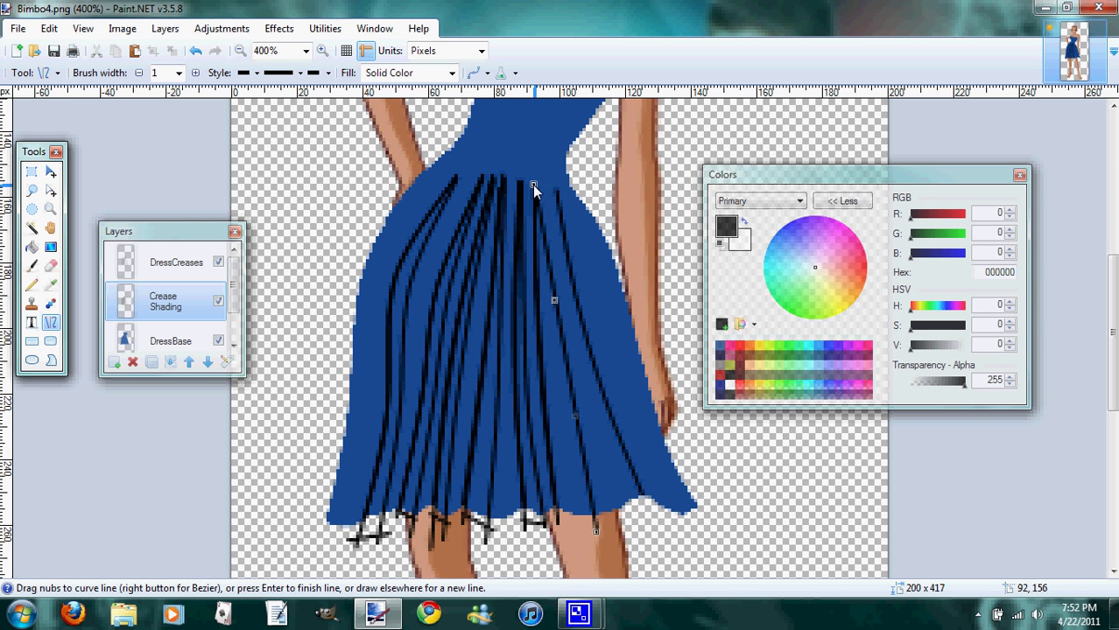
{"action": "left_click_drag", "start_coordinate": [554, 301], "coordinate": [549, 306]}
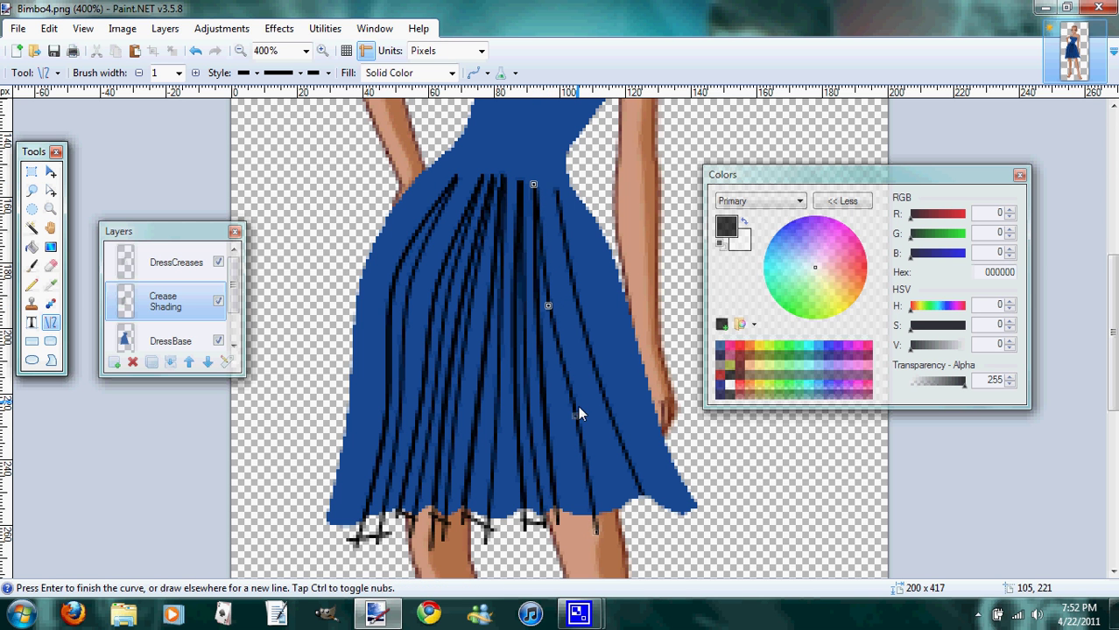
{"action": "left_click_drag", "start_coordinate": [573, 413], "coordinate": [565, 424]}
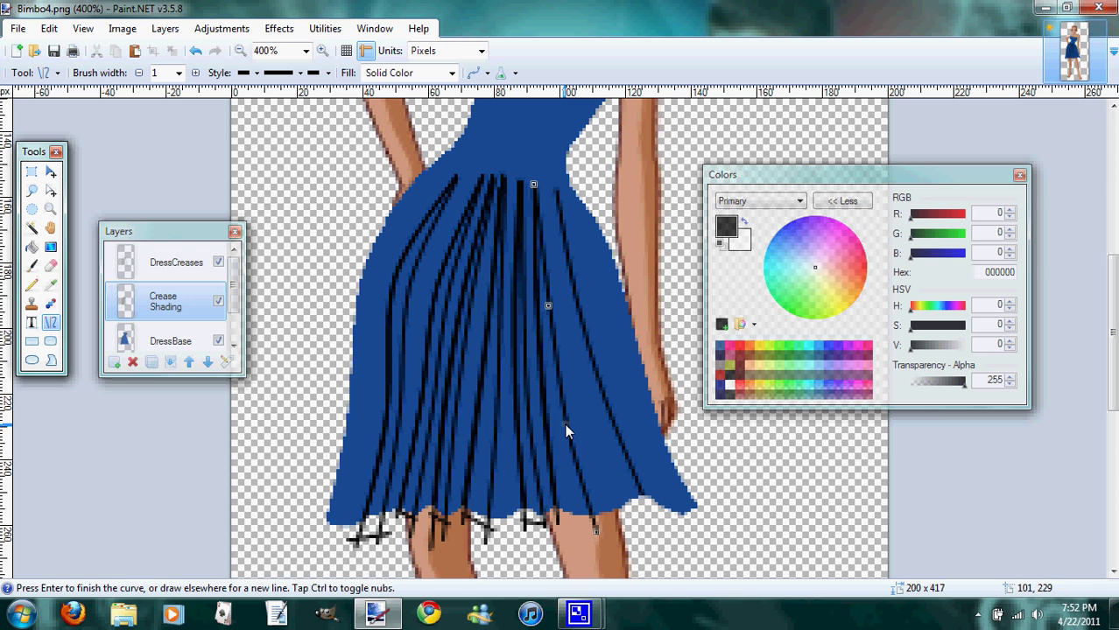
{"action": "mouse_move", "coordinate": [552, 516]}
{"action": "left_mouse_down"}
{"action": "mouse_move", "coordinate": [601, 524]}
{"action": "mouse_move", "coordinate": [554, 188]}
{"action": "left_mouse_up"}
{"action": "left_click_drag", "start_coordinate": [580, 300], "coordinate": [573, 301]}
{"action": "left_click_drag", "start_coordinate": [612, 415], "coordinate": [609, 418]}
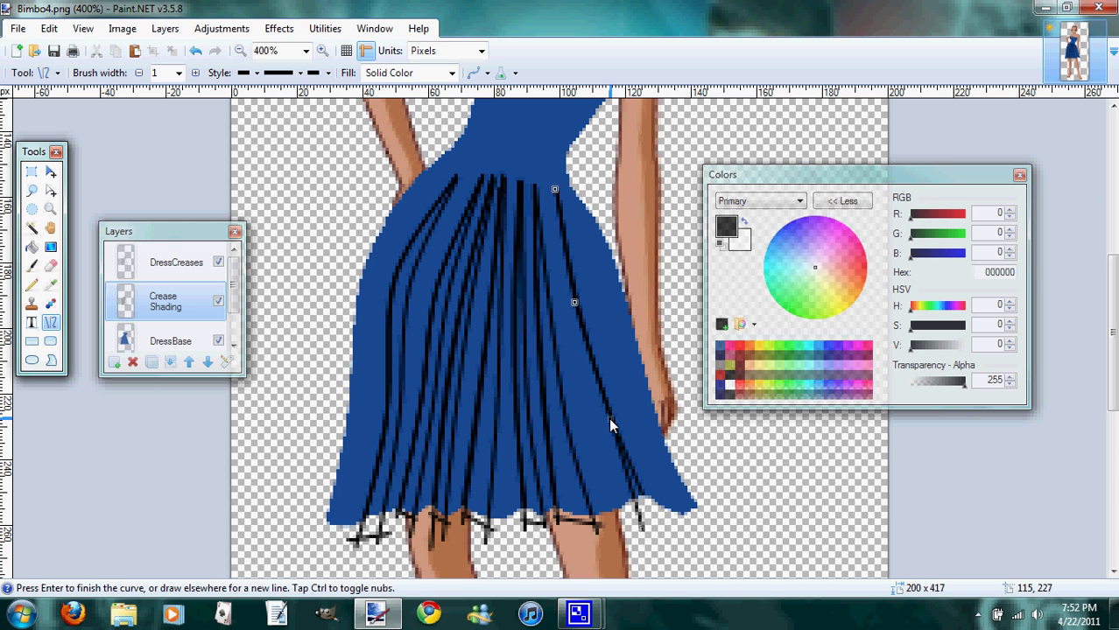
{"action": "left_click_drag", "start_coordinate": [639, 529], "coordinate": [558, 188]}
{"action": "left_click_drag", "start_coordinate": [593, 298], "coordinate": [589, 303]}
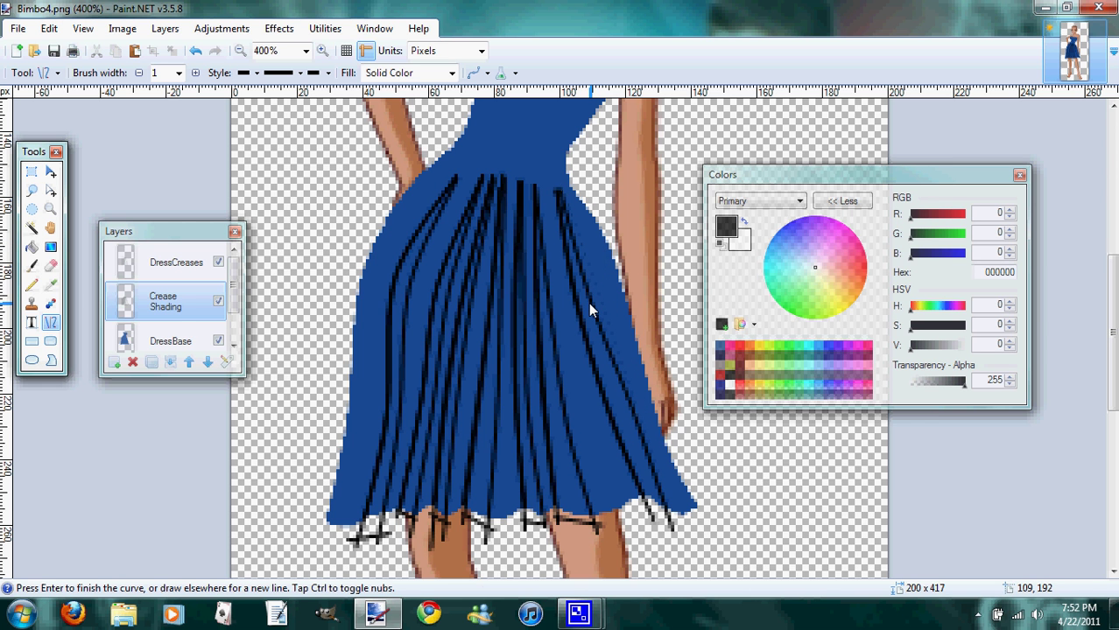
{"action": "left_click_drag", "start_coordinate": [627, 416], "coordinate": [624, 422]}
{"action": "left_click_drag", "start_coordinate": [635, 516], "coordinate": [670, 524]}
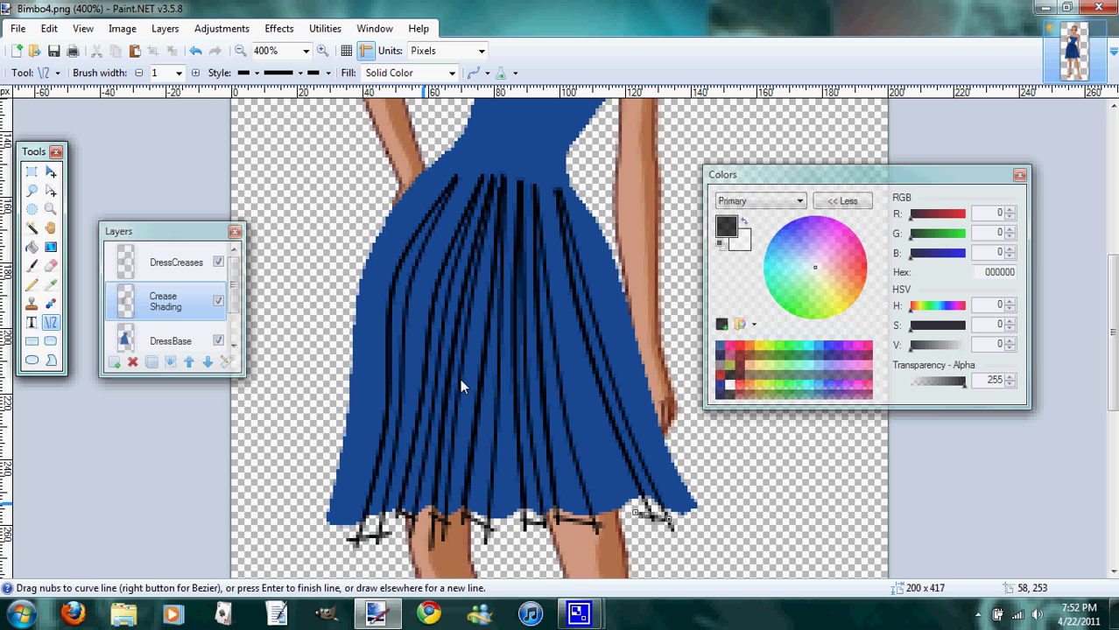
Step: Add a new Layer 5 filled entirely with black, then reselect Crease Shading
{"action": "left_click", "coordinate": [114, 364]}
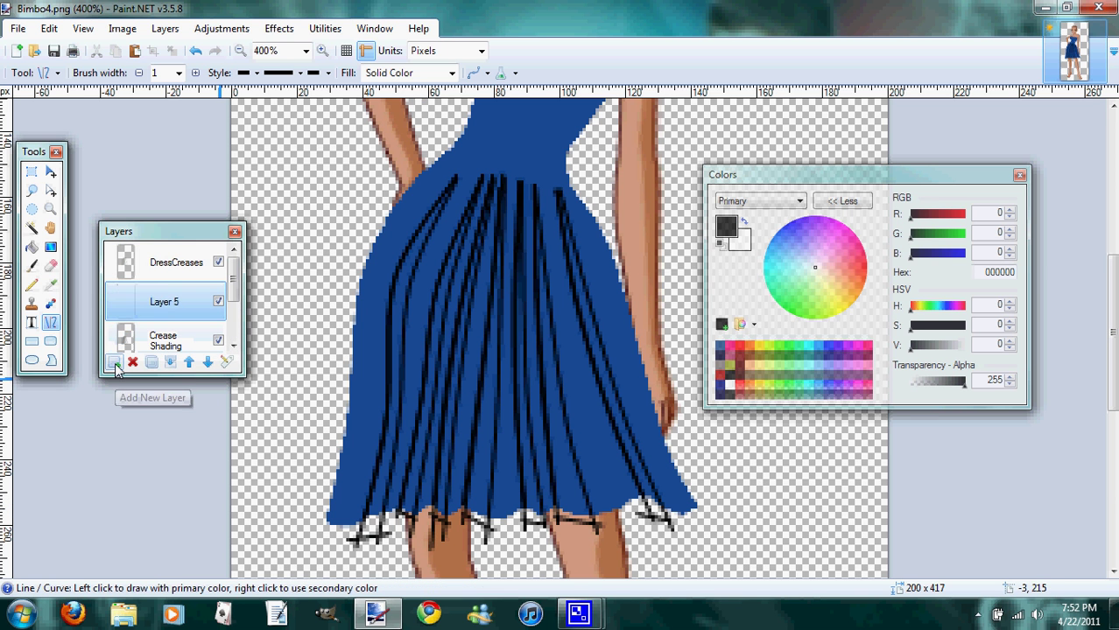
{"action": "left_click", "coordinate": [32, 247]}
{"action": "left_click", "coordinate": [287, 286]}
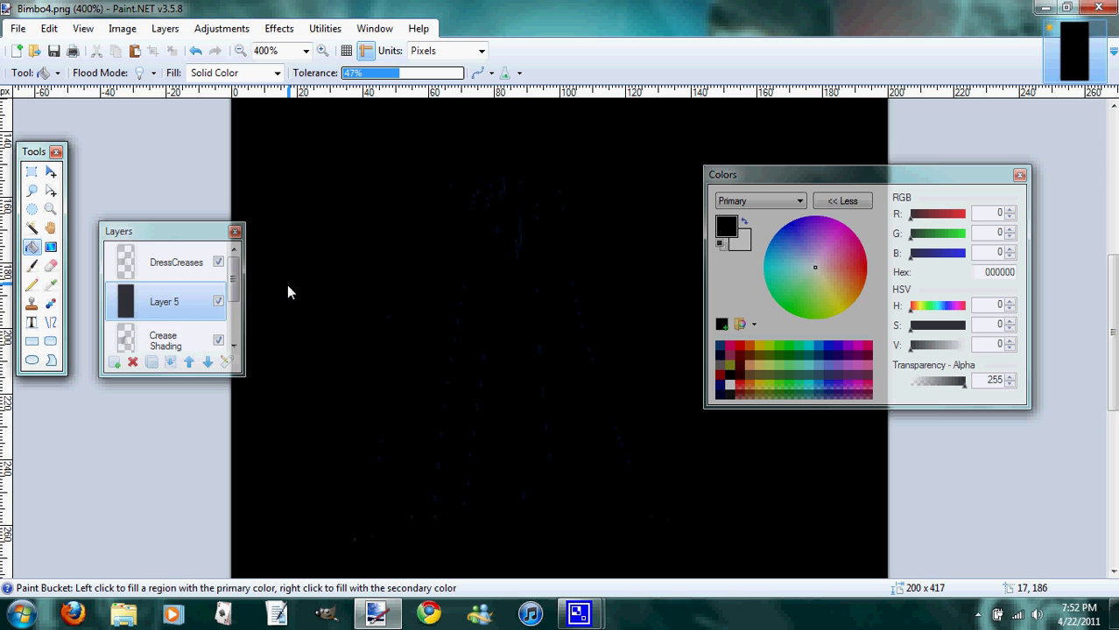
{"action": "left_click", "coordinate": [181, 339]}
Step: Use the crease areas on Crease Shading to trim black Layer 5 to those shapes, then merge it down
{"action": "left_click", "coordinate": [33, 230]}
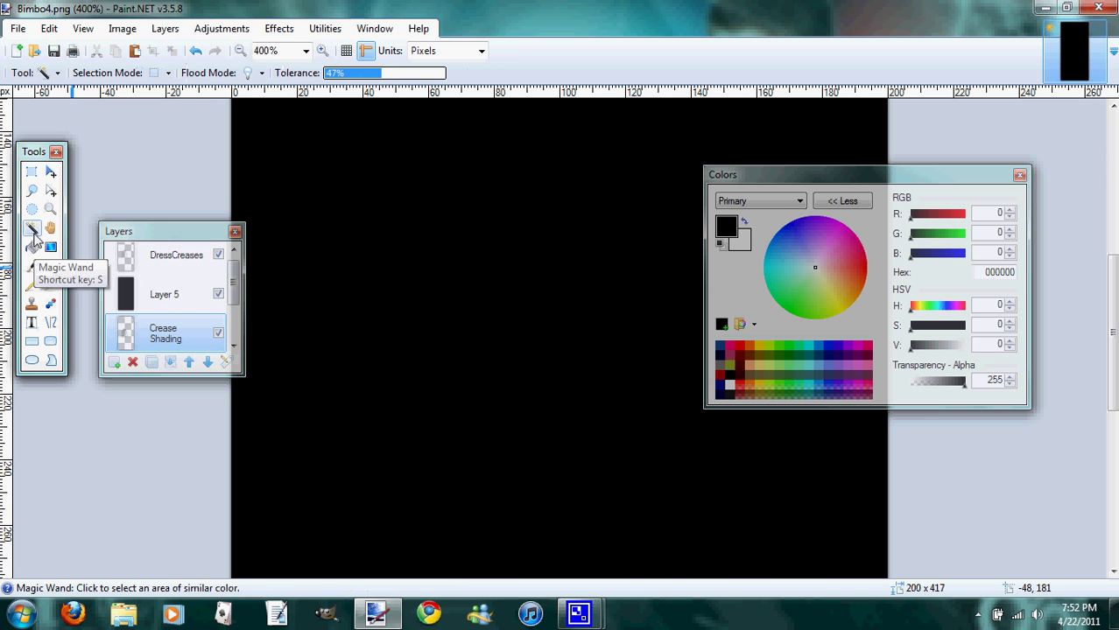
{"action": "left_click", "coordinate": [308, 344]}
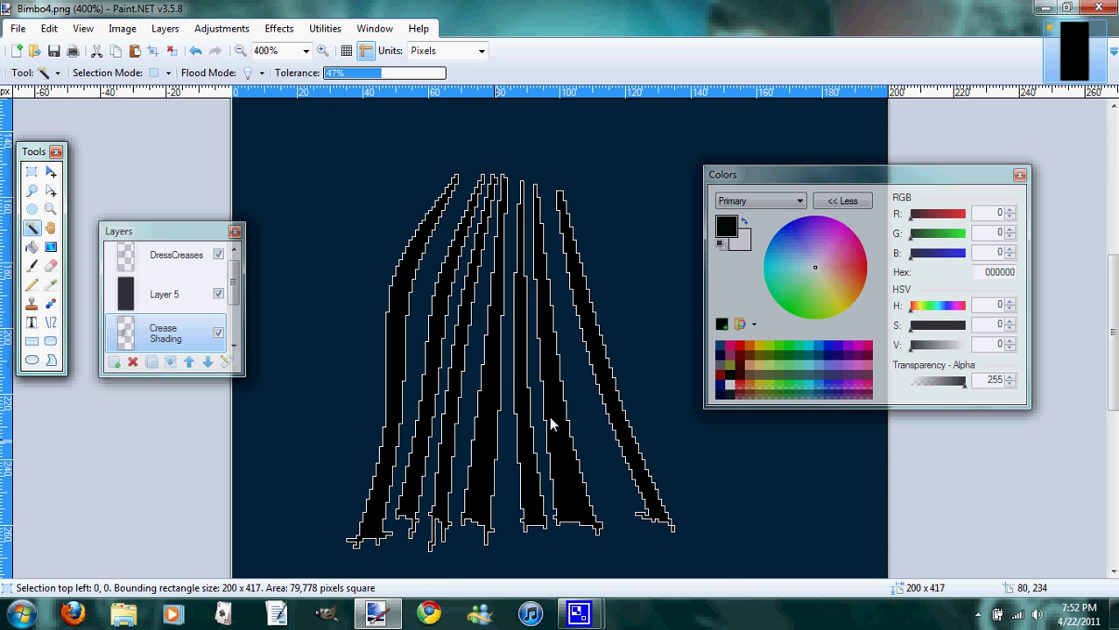
{"action": "left_click", "coordinate": [186, 290]}
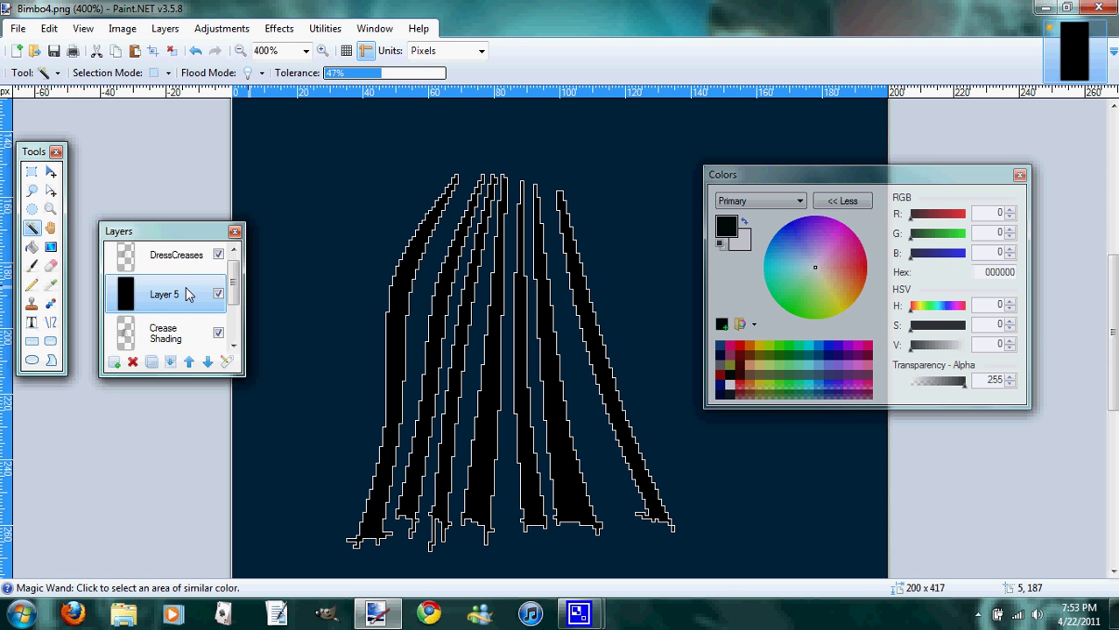
{"action": "left_click", "coordinate": [49, 28]}
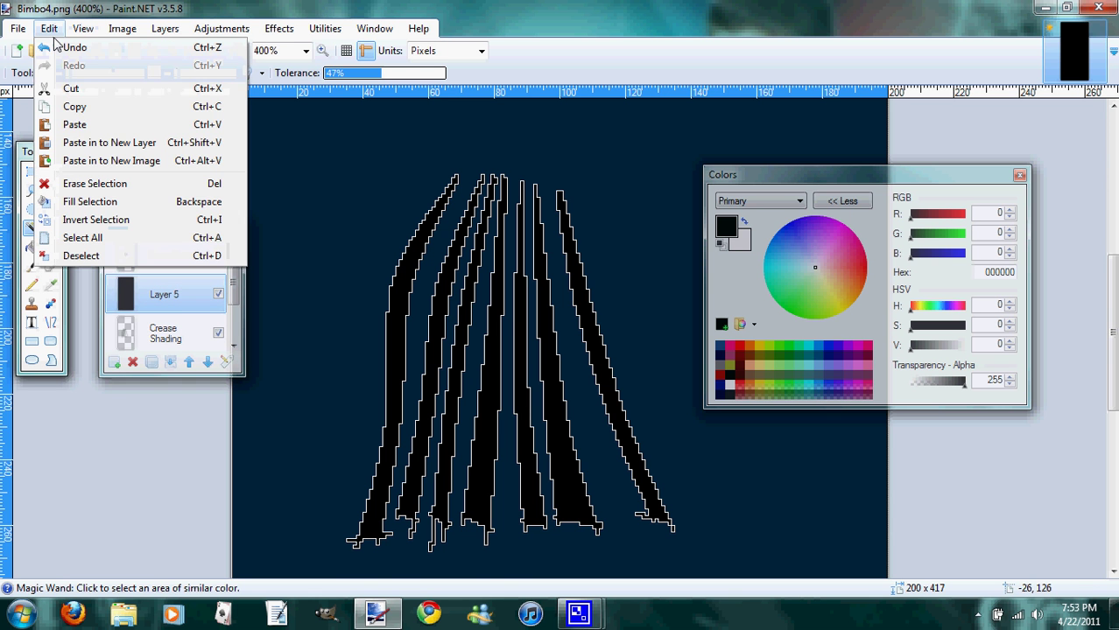
{"action": "left_click", "coordinate": [73, 95]}
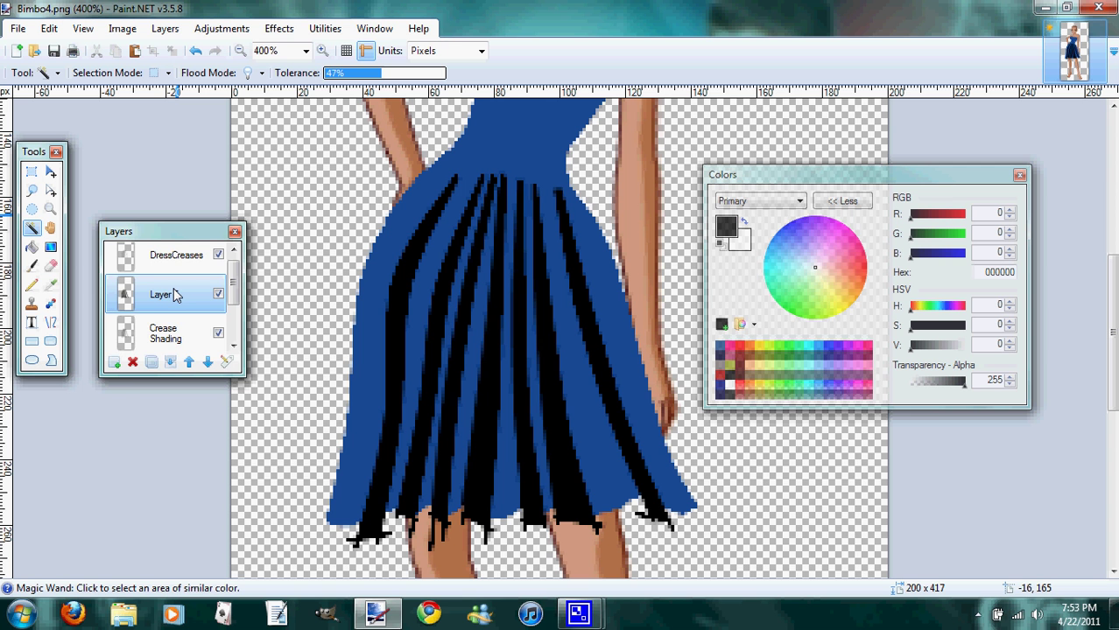
{"action": "left_click", "coordinate": [172, 363]}
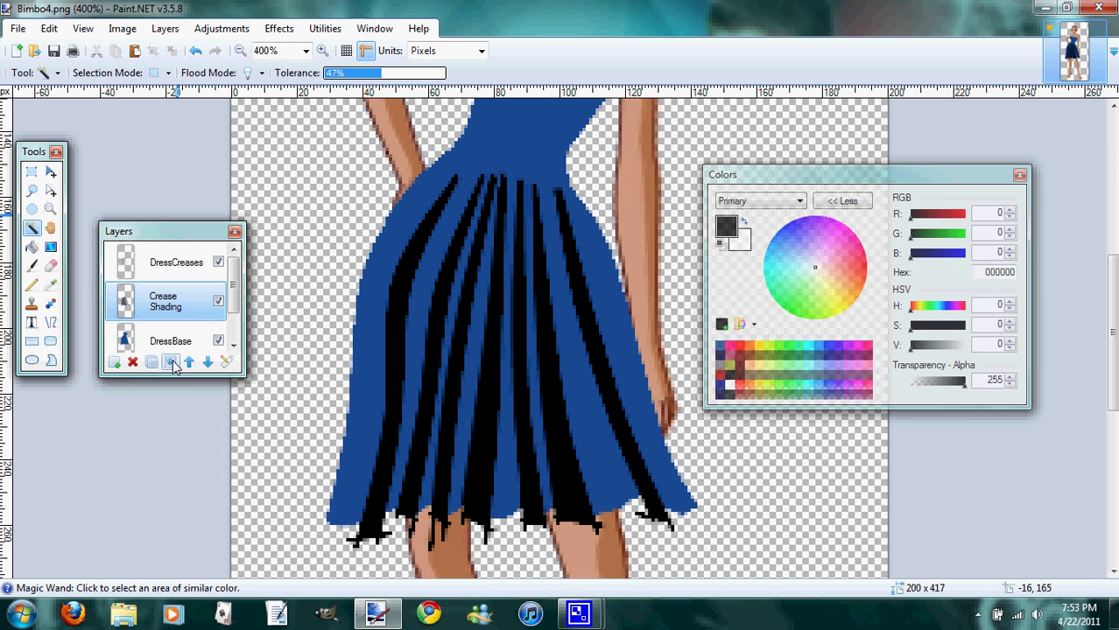
Step: Set up a Gaussian Blur with radius 3 on the crease shading
{"action": "left_click", "coordinate": [280, 29]}
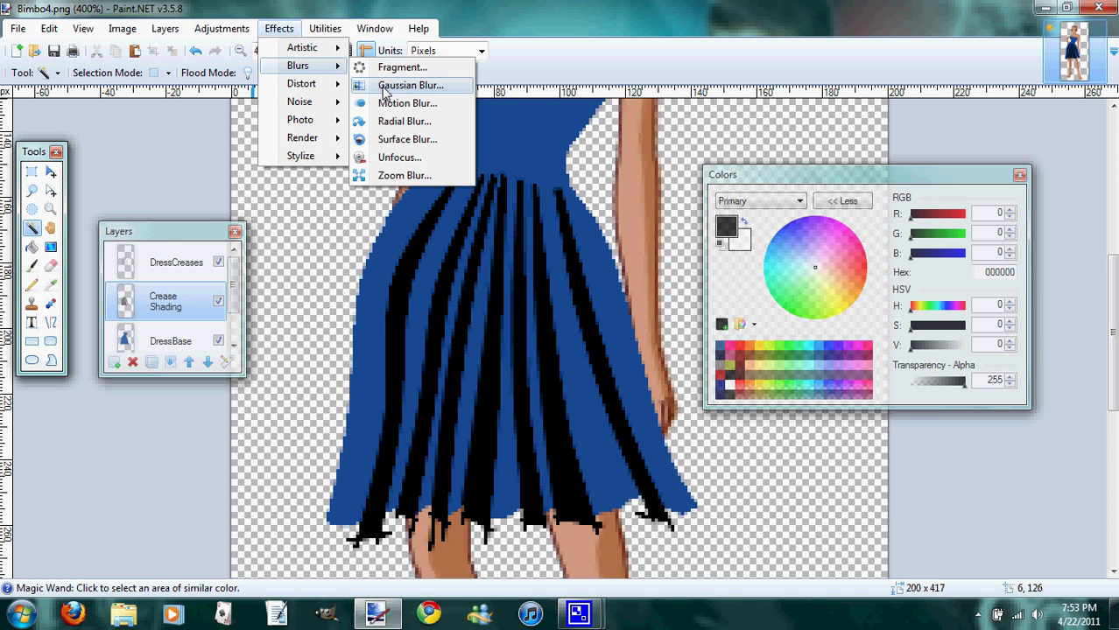
{"action": "left_click", "coordinate": [384, 87]}
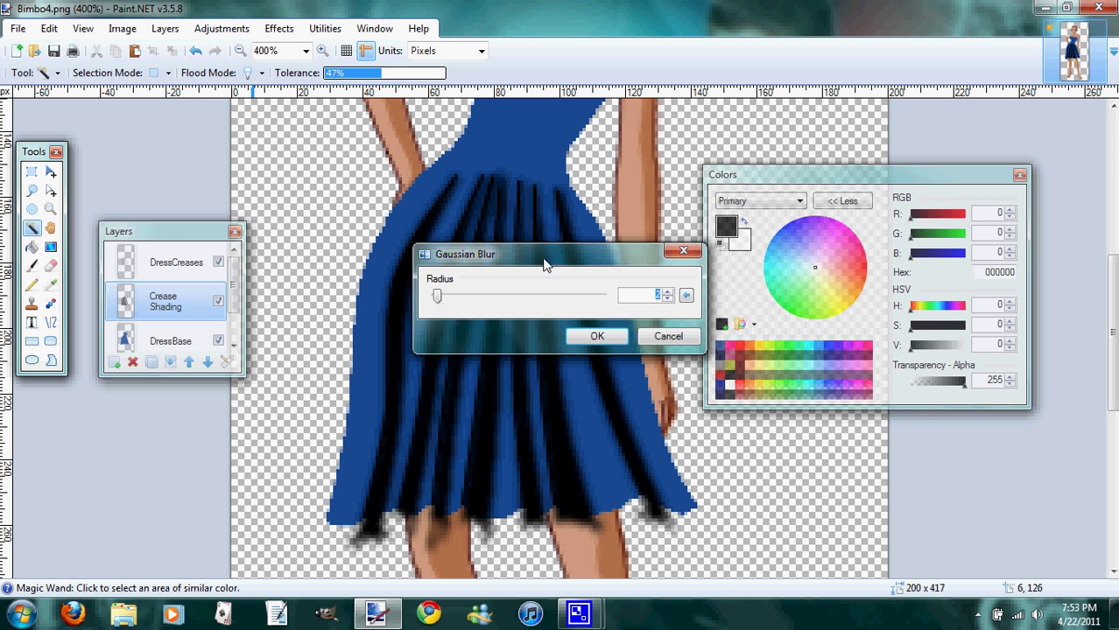
{"action": "left_click_drag", "start_coordinate": [542, 263], "coordinate": [788, 255]}
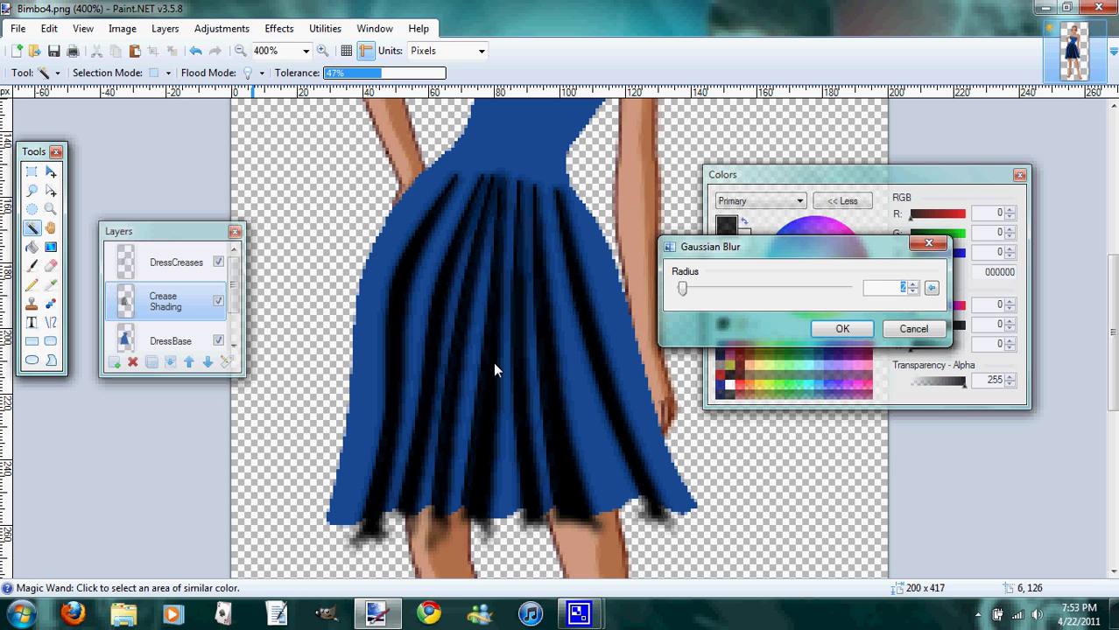
{"action": "left_click", "coordinate": [913, 285]}
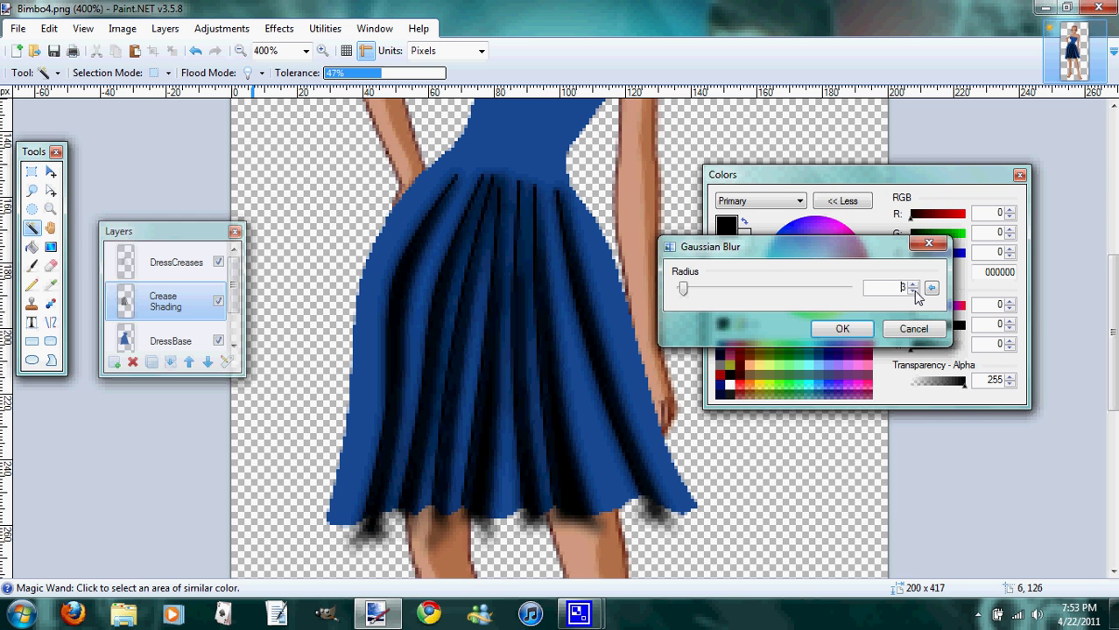
Step: Apply the blur and zoom out to see the whole doll
{"action": "left_click", "coordinate": [854, 331]}
{"action": "left_click", "coordinate": [241, 52]}
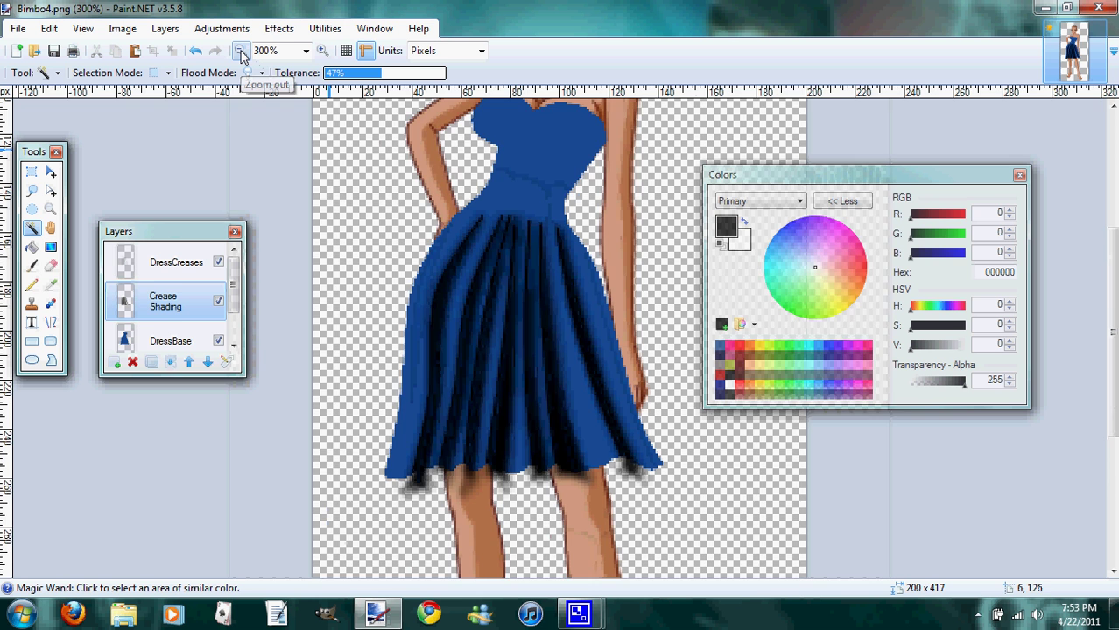
{"action": "left_click", "coordinate": [241, 52]}
{"action": "left_click", "coordinate": [241, 52]}
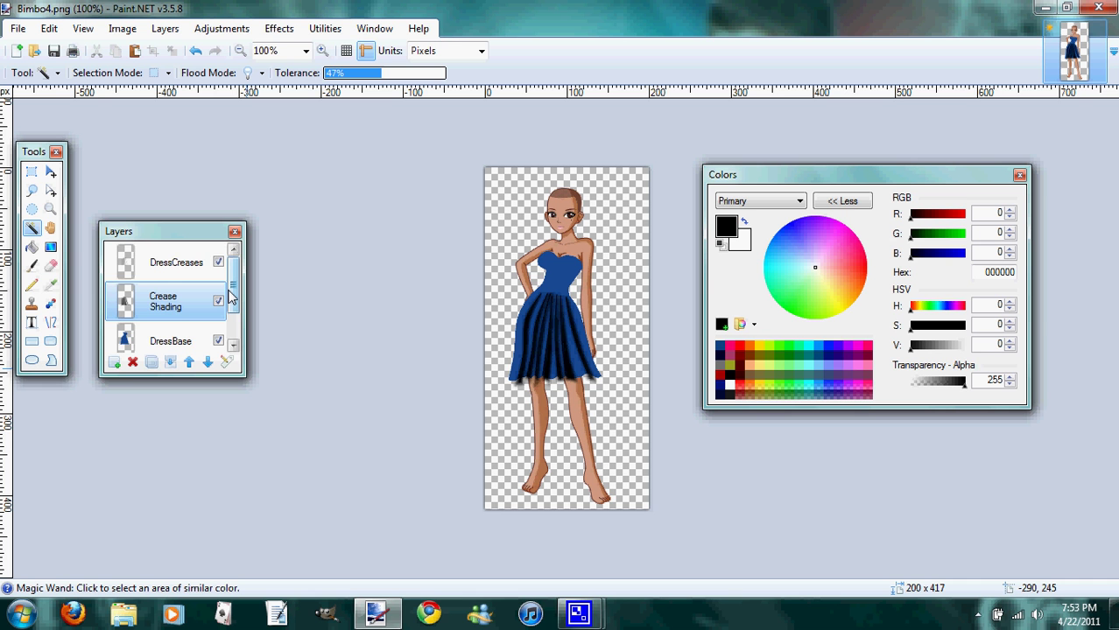
{"action": "left_click_drag", "start_coordinate": [232, 296], "coordinate": [233, 316]}
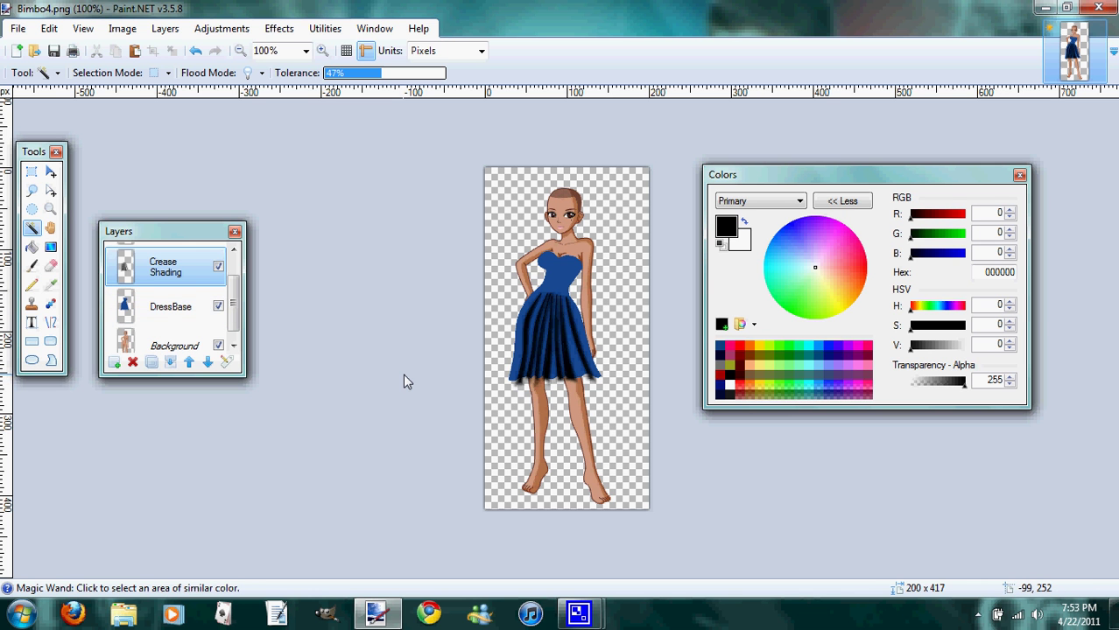
Step: Select the area around the dress on DressBase and cut that spill from Crease Shading
{"action": "left_click", "coordinate": [162, 311]}
{"action": "left_click", "coordinate": [499, 418]}
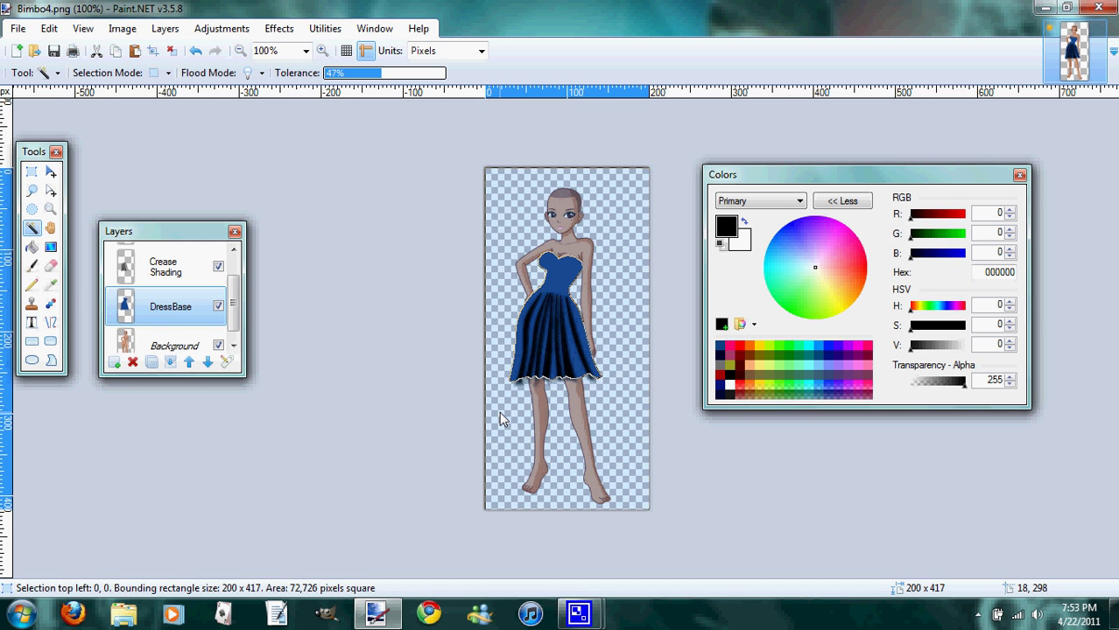
{"action": "left_click", "coordinate": [197, 271]}
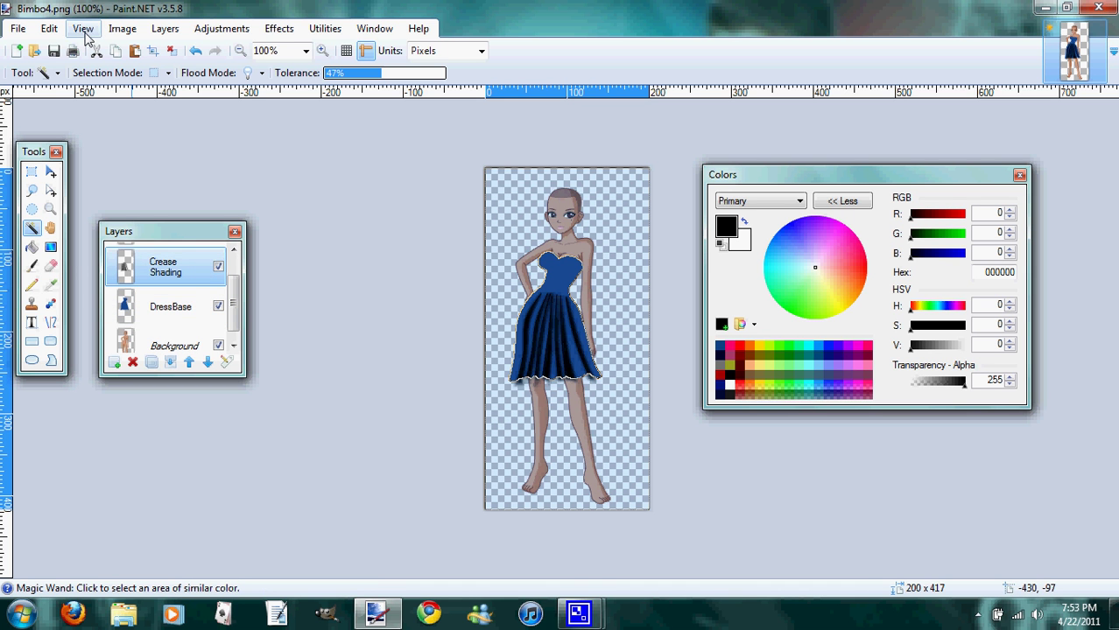
{"action": "left_click", "coordinate": [49, 28]}
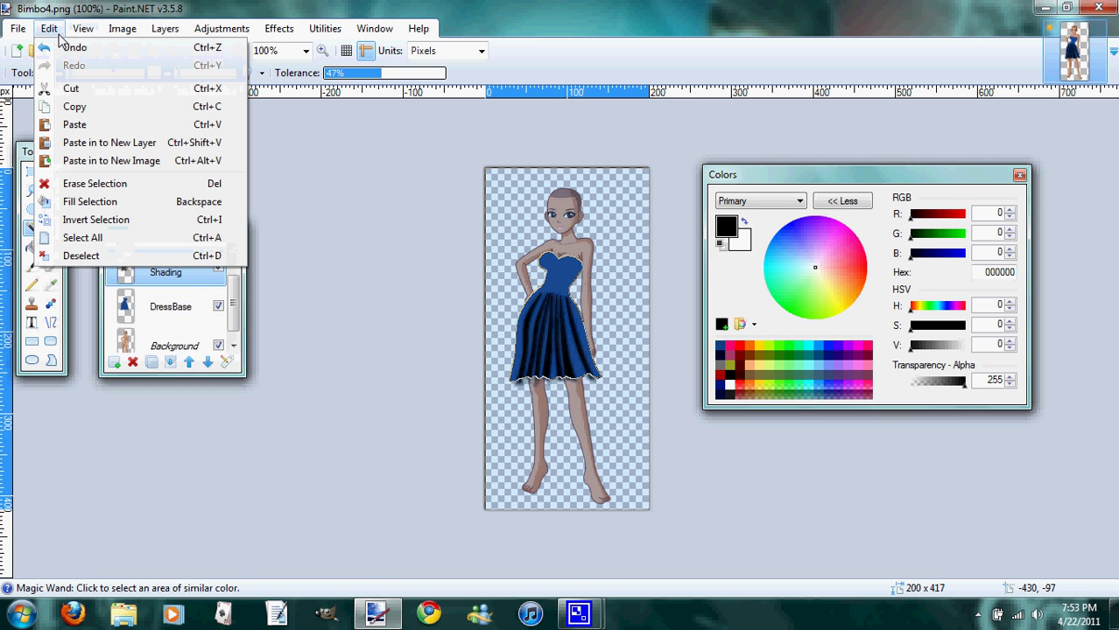
{"action": "left_click", "coordinate": [82, 91]}
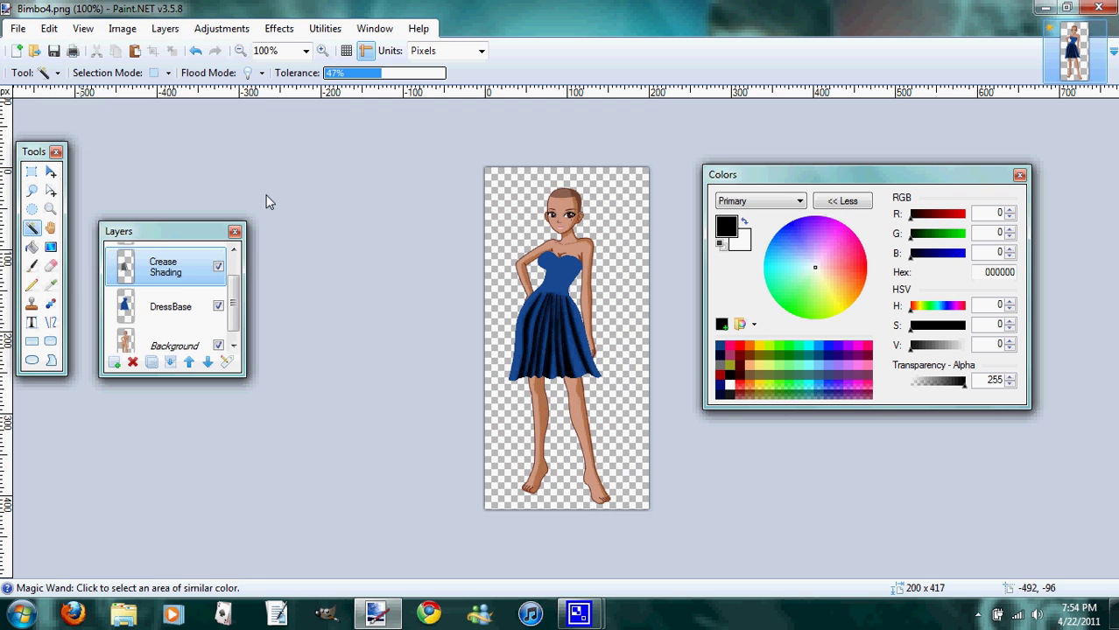
Step: Set the Crease Shading layer's opacity to 84, then select the DressCreases layer
{"action": "left_click", "coordinate": [232, 365]}
{"action": "left_click_drag", "start_coordinate": [558, 218], "coordinate": [346, 155]}
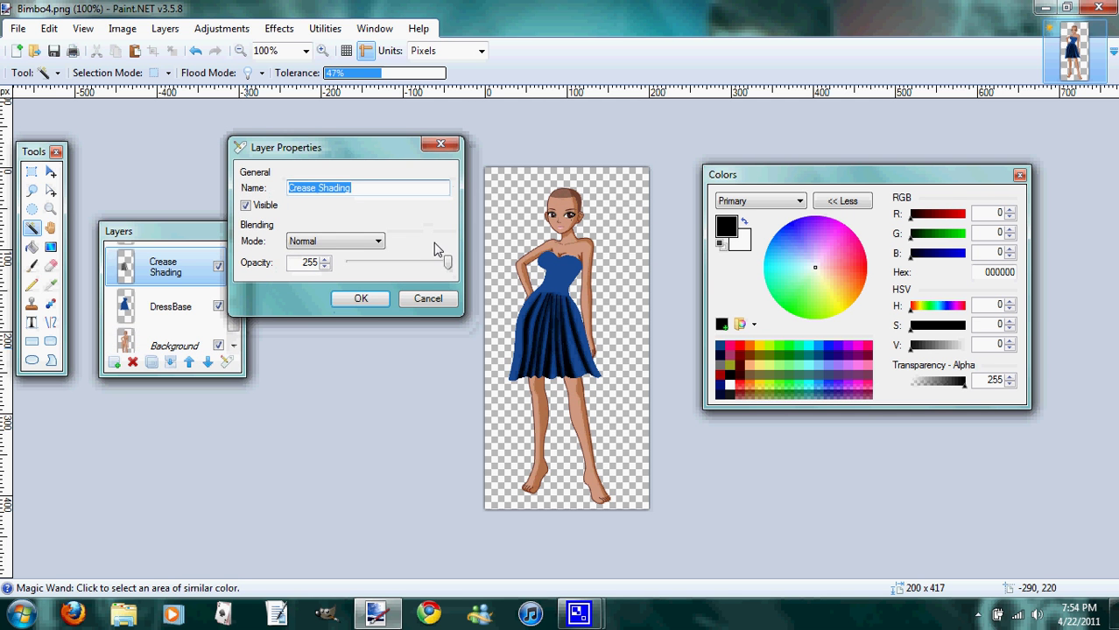
{"action": "mouse_move", "coordinate": [447, 262]}
{"action": "left_mouse_down"}
{"action": "mouse_move", "coordinate": [369, 263]}
{"action": "mouse_move", "coordinate": [382, 264]}
{"action": "left_mouse_up"}
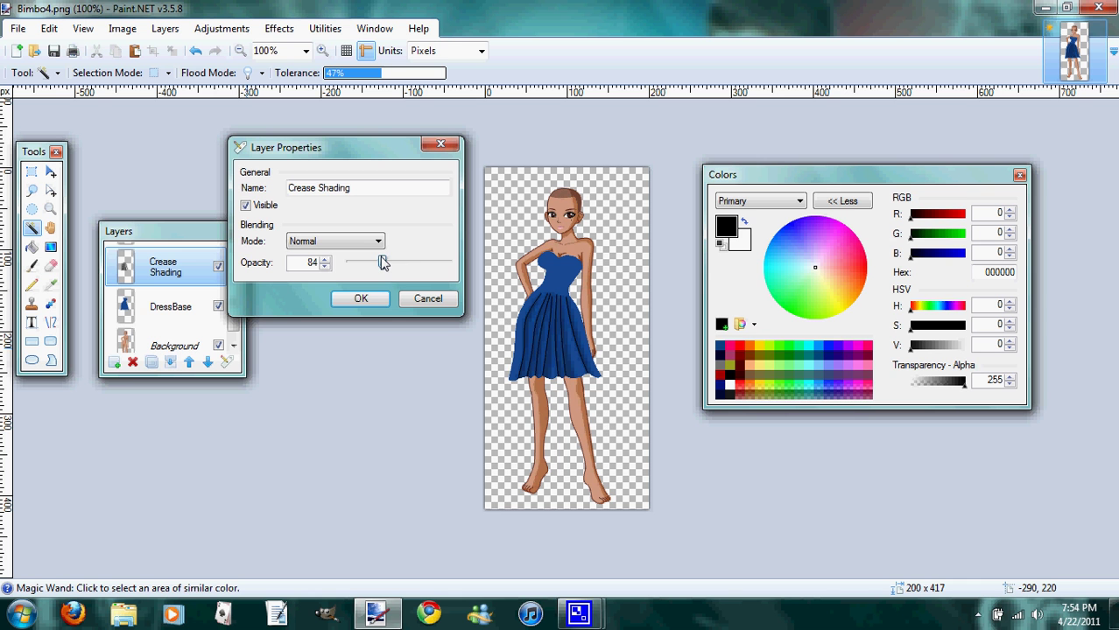
{"action": "left_click", "coordinate": [364, 299]}
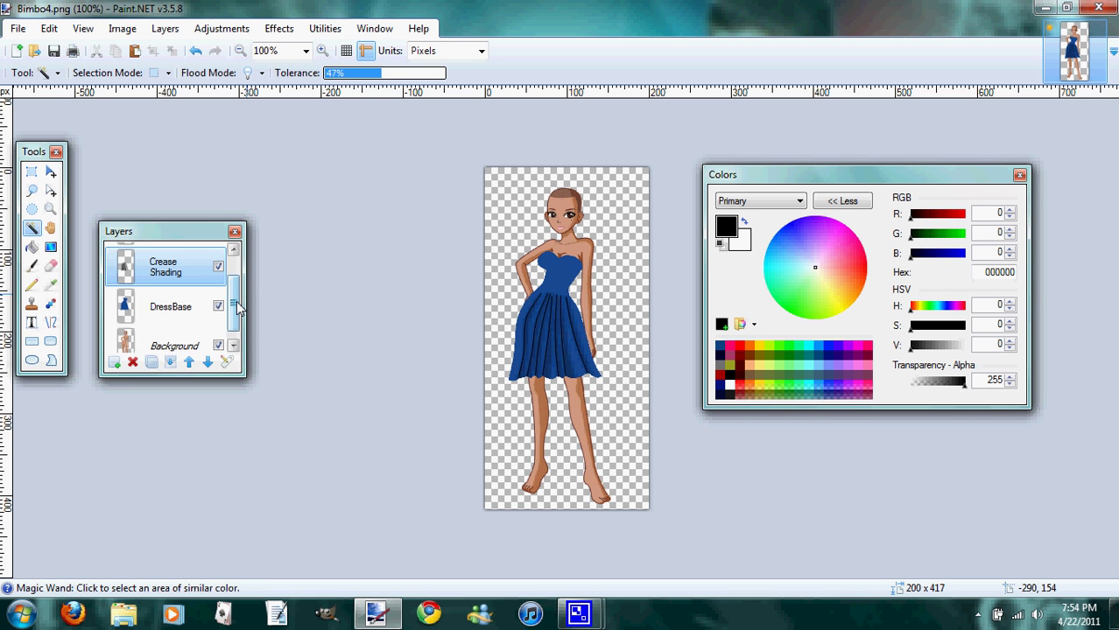
{"action": "scroll", "coordinate": [237, 302], "scroll_direction": "up", "scroll_amount": 1}
{"action": "left_click", "coordinate": [184, 263]}
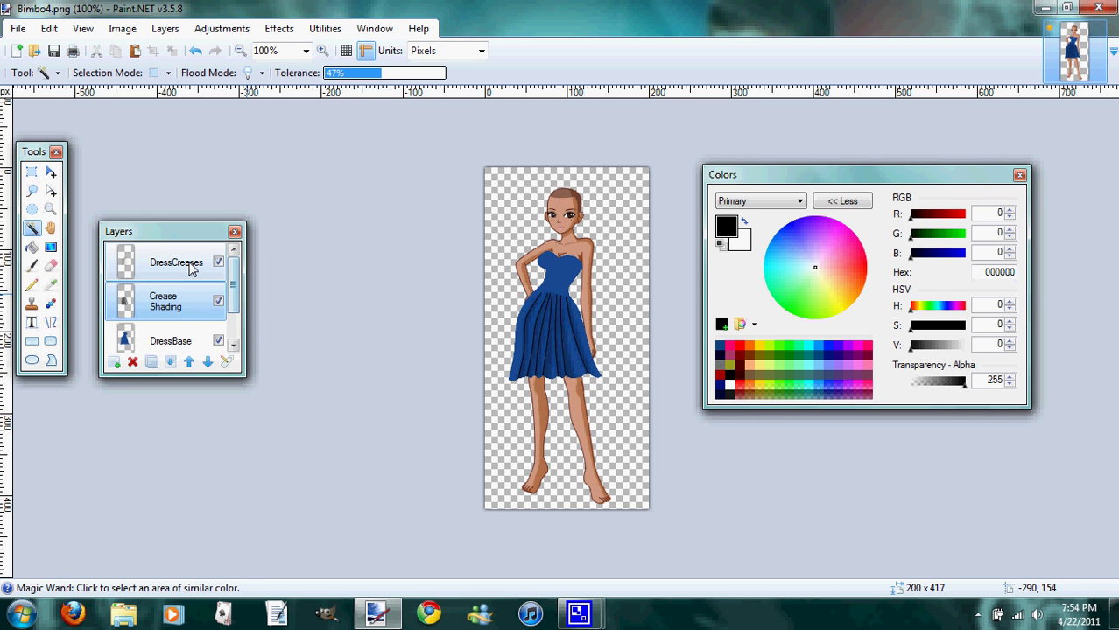
Step: Lower the DressCreases layer opacity to 129 in Layer Properties
{"action": "left_click", "coordinate": [227, 363]}
{"action": "left_click_drag", "start_coordinate": [469, 206], "coordinate": [374, 203]}
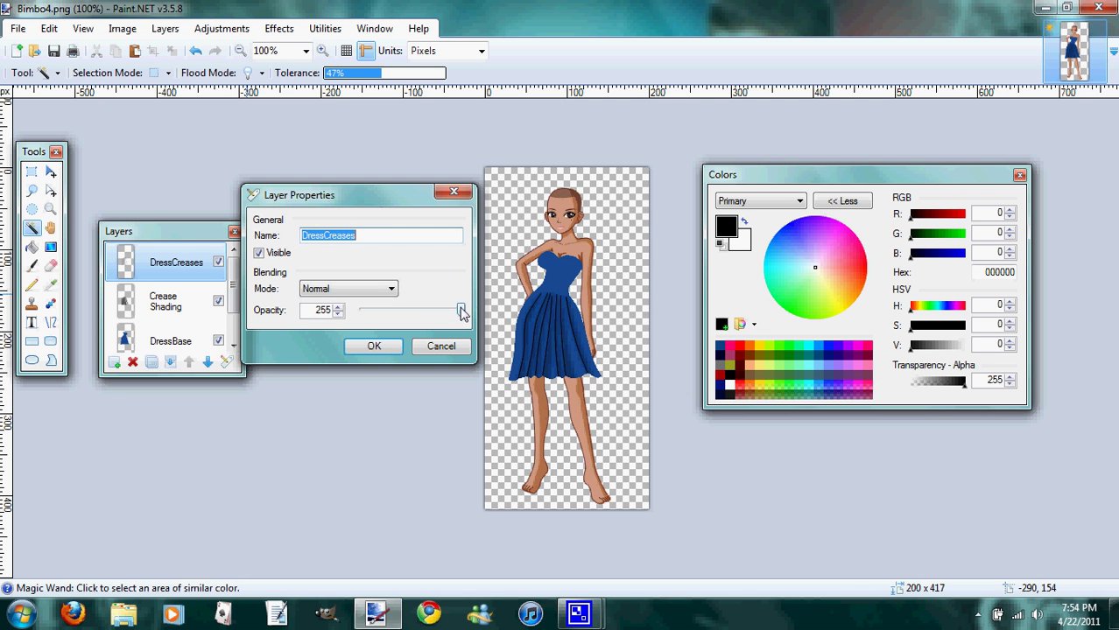
{"action": "left_click_drag", "start_coordinate": [461, 310], "coordinate": [419, 316]}
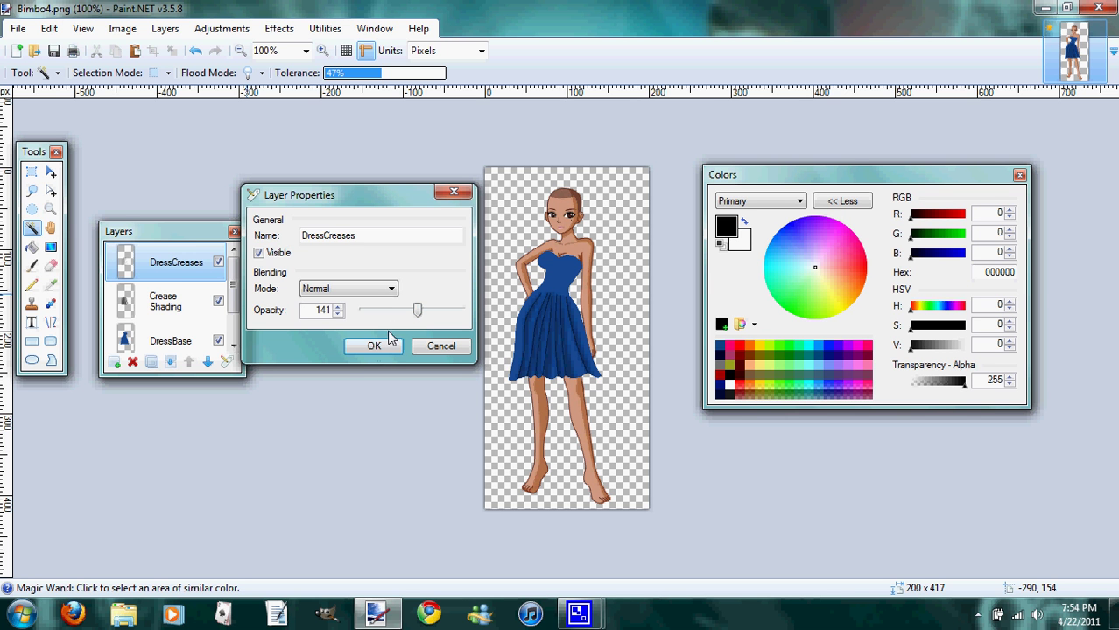
{"action": "left_click_drag", "start_coordinate": [417, 316], "coordinate": [412, 315]}
{"action": "left_click", "coordinate": [377, 344]}
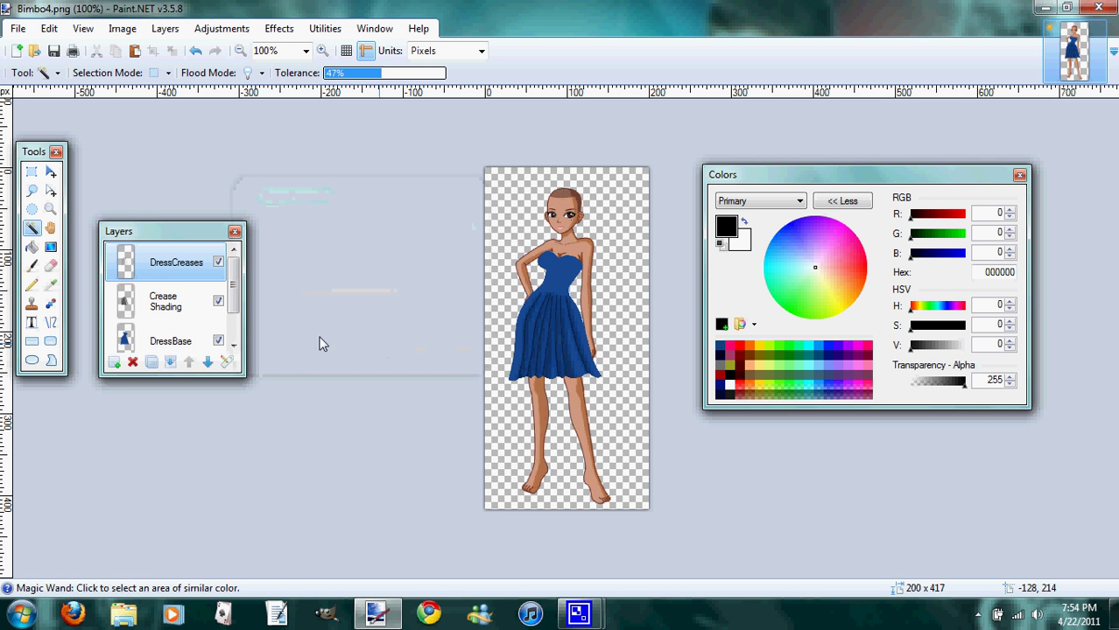
Step: Add a new layer named Highlights and make white the primary colour
{"action": "left_click", "coordinate": [114, 362]}
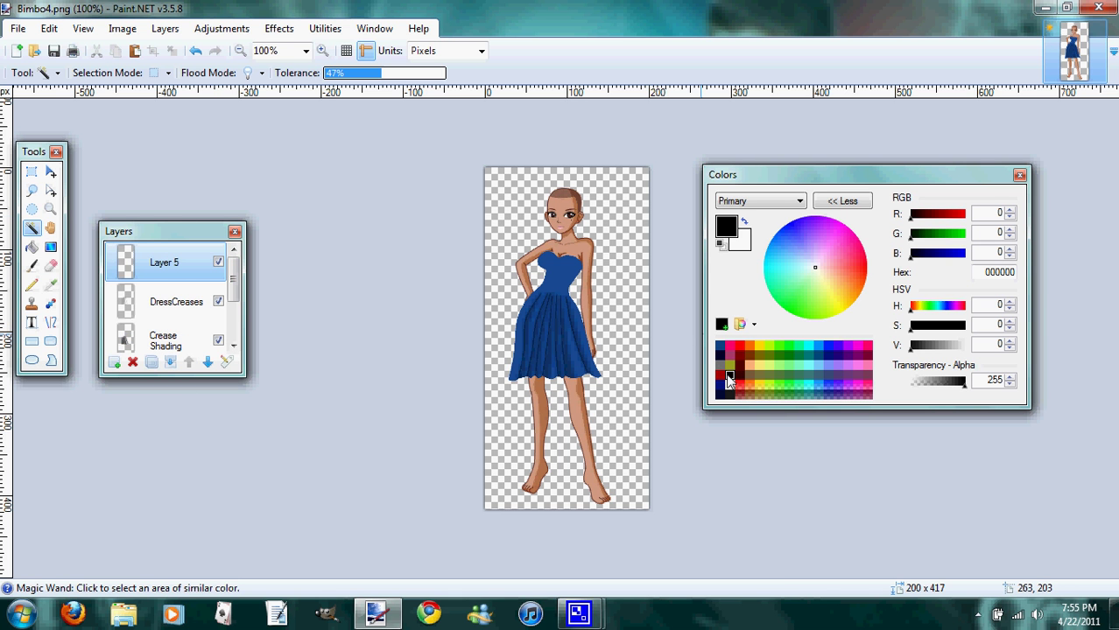
{"action": "left_click", "coordinate": [732, 384]}
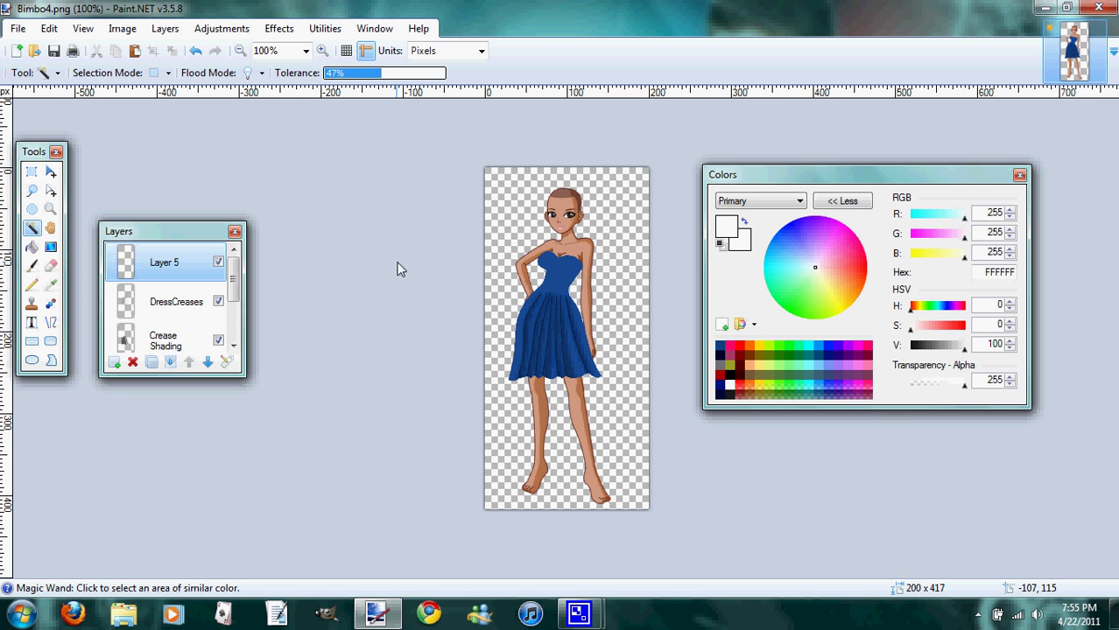
{"action": "left_click", "coordinate": [229, 362]}
{"action": "type", "text": "Highlights"}
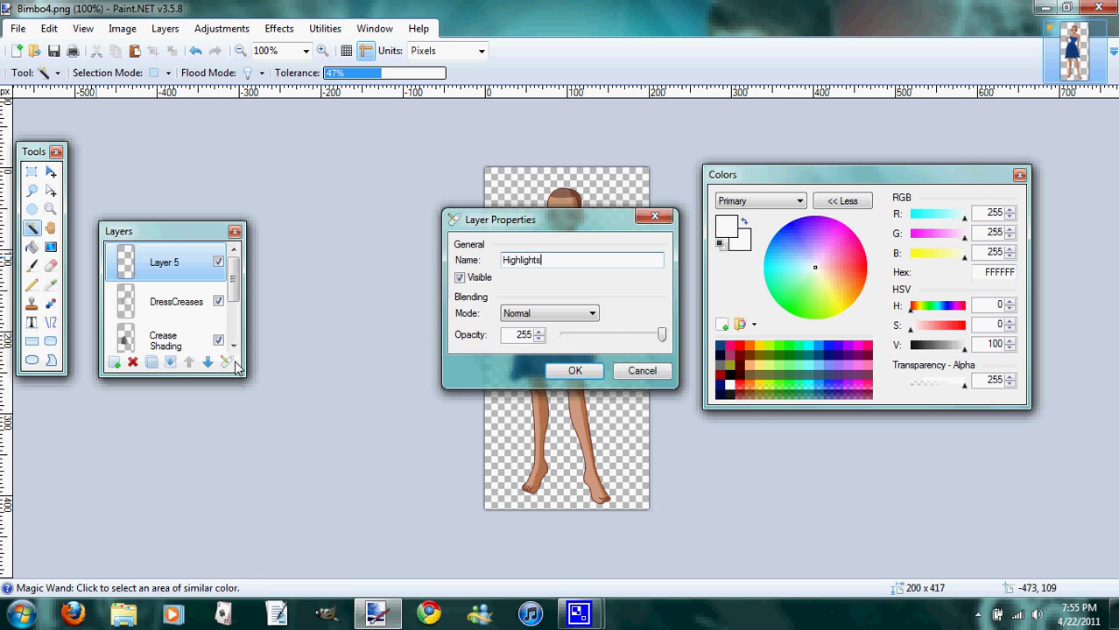
{"action": "key", "text": "Return"}
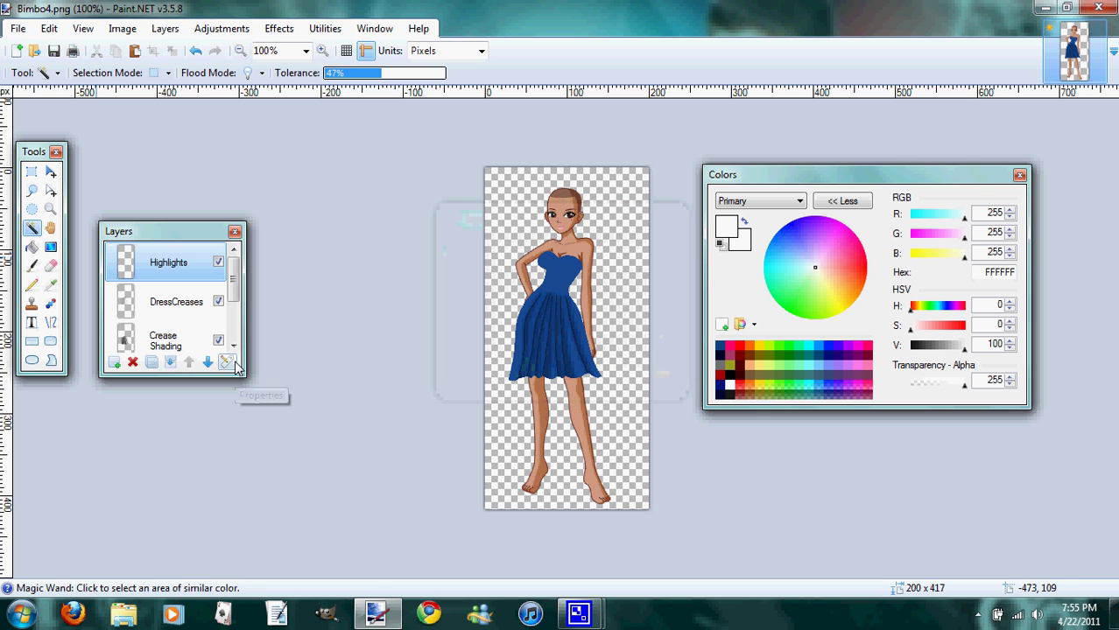
Step: Choose the Line/Curve tool and zoom in on the skirt to 400%
{"action": "left_click", "coordinate": [51, 323]}
{"action": "left_click", "coordinate": [322, 51]}
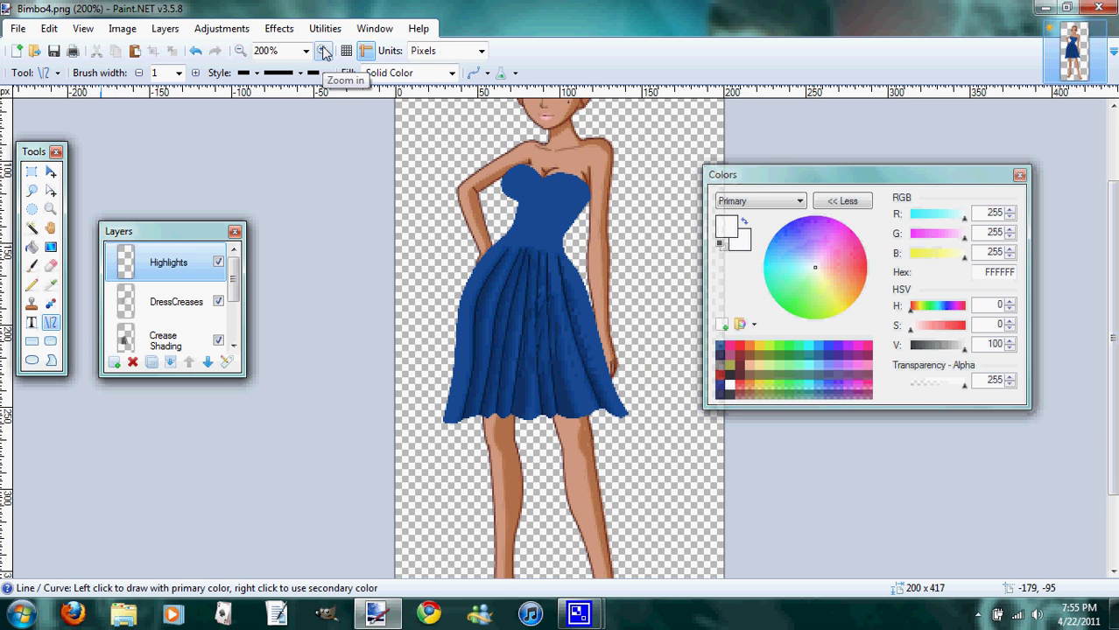
{"action": "left_click", "coordinate": [322, 51]}
{"action": "left_click", "coordinate": [322, 51]}
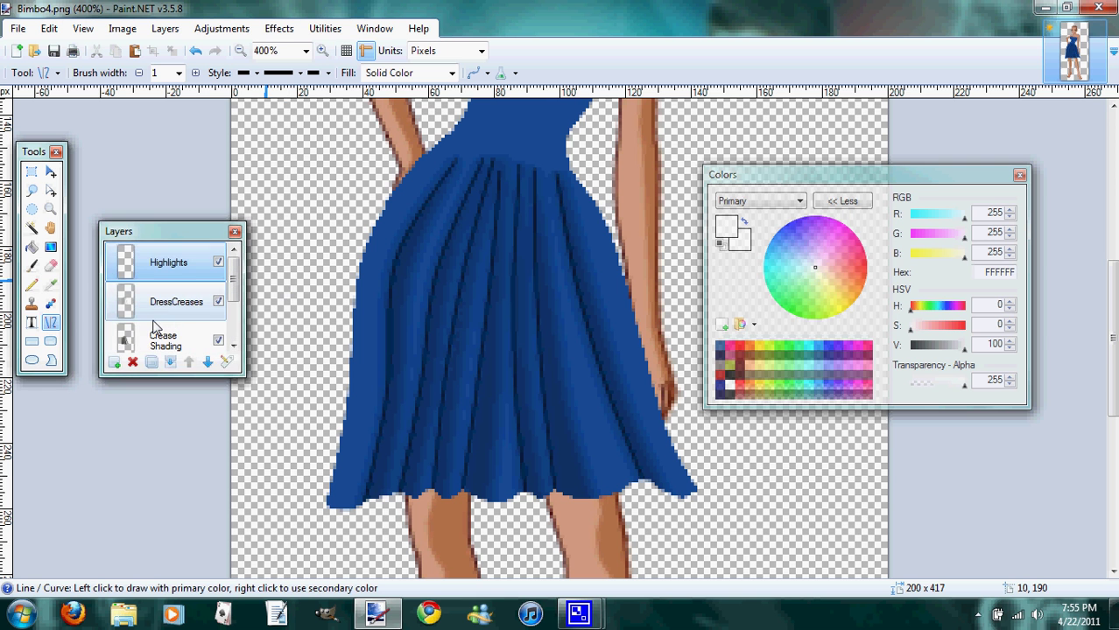
Step: Set line width to 2 and draw a curved white highlight down the skirt's left side
{"action": "left_click", "coordinate": [196, 74]}
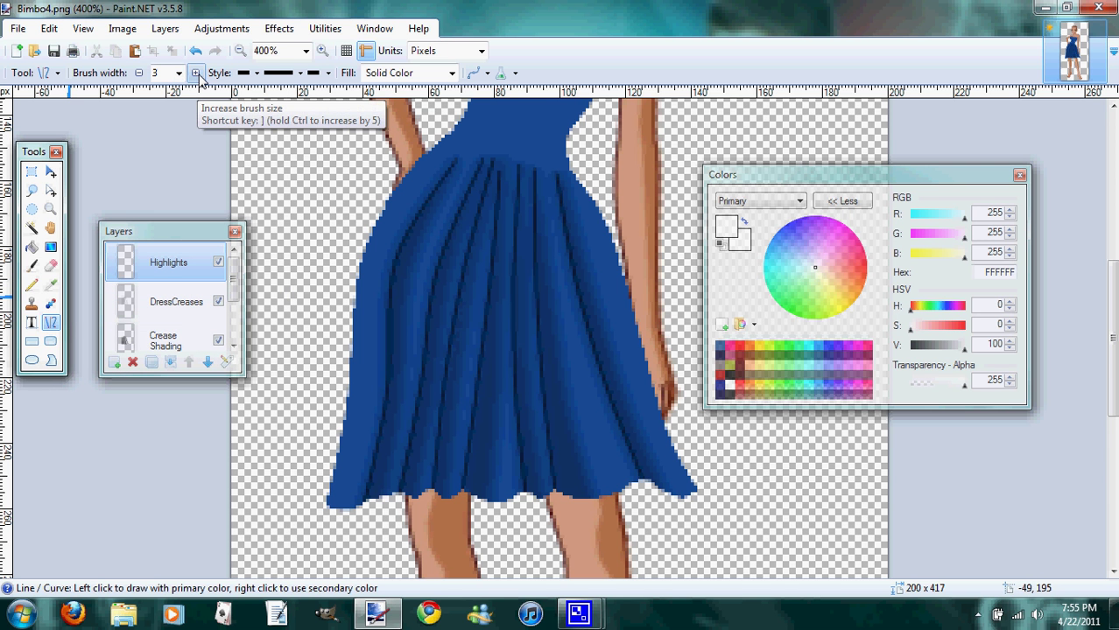
{"action": "left_click", "coordinate": [139, 73]}
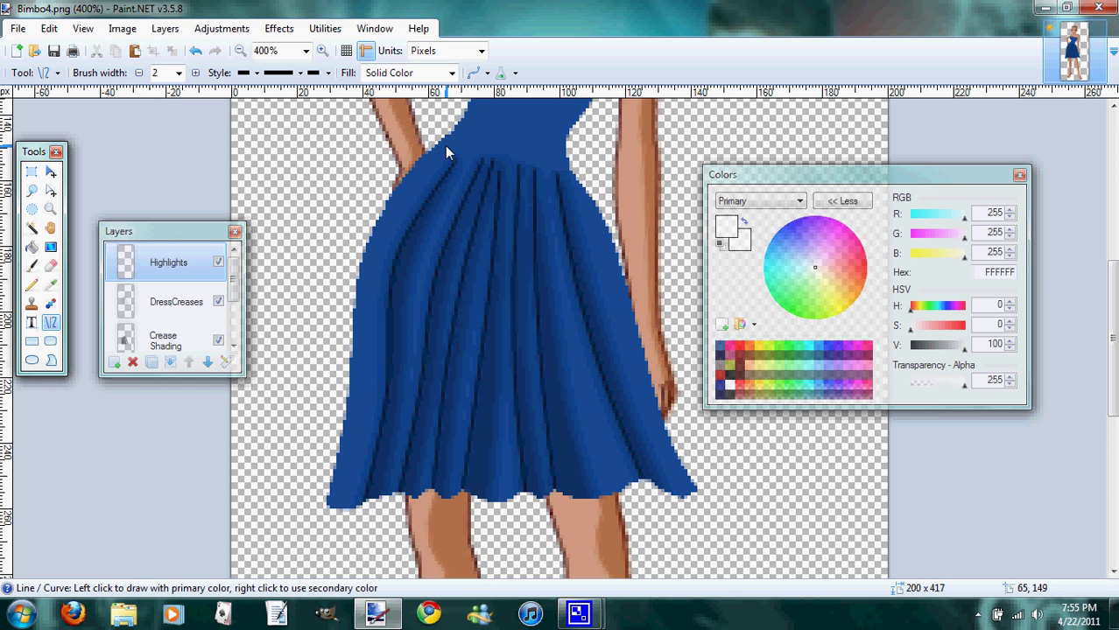
{"action": "mouse_move", "coordinate": [443, 149]}
{"action": "left_mouse_down"}
{"action": "mouse_move", "coordinate": [361, 288]}
{"action": "mouse_move", "coordinate": [338, 516]}
{"action": "left_mouse_up"}
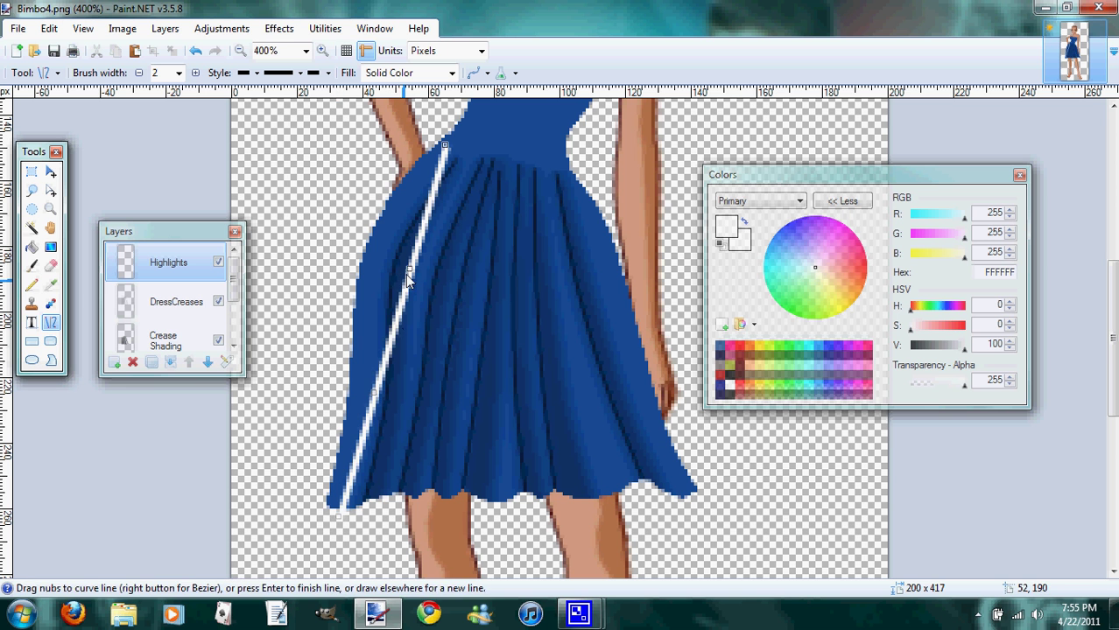
{"action": "left_click_drag", "start_coordinate": [408, 271], "coordinate": [377, 248]}
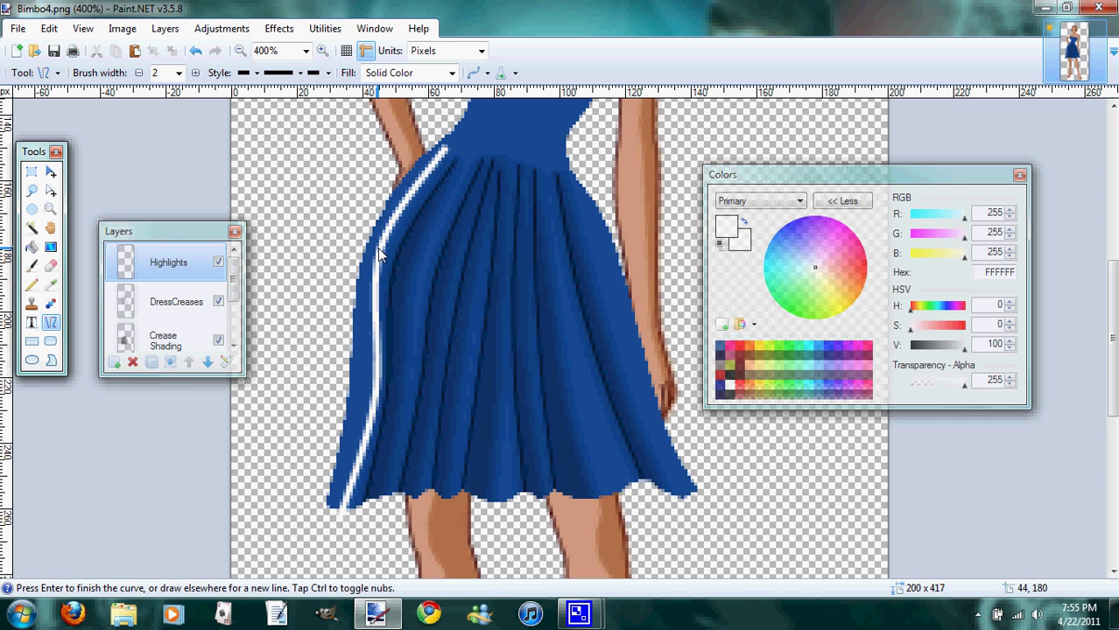
{"action": "left_click_drag", "start_coordinate": [376, 350], "coordinate": [364, 392]}
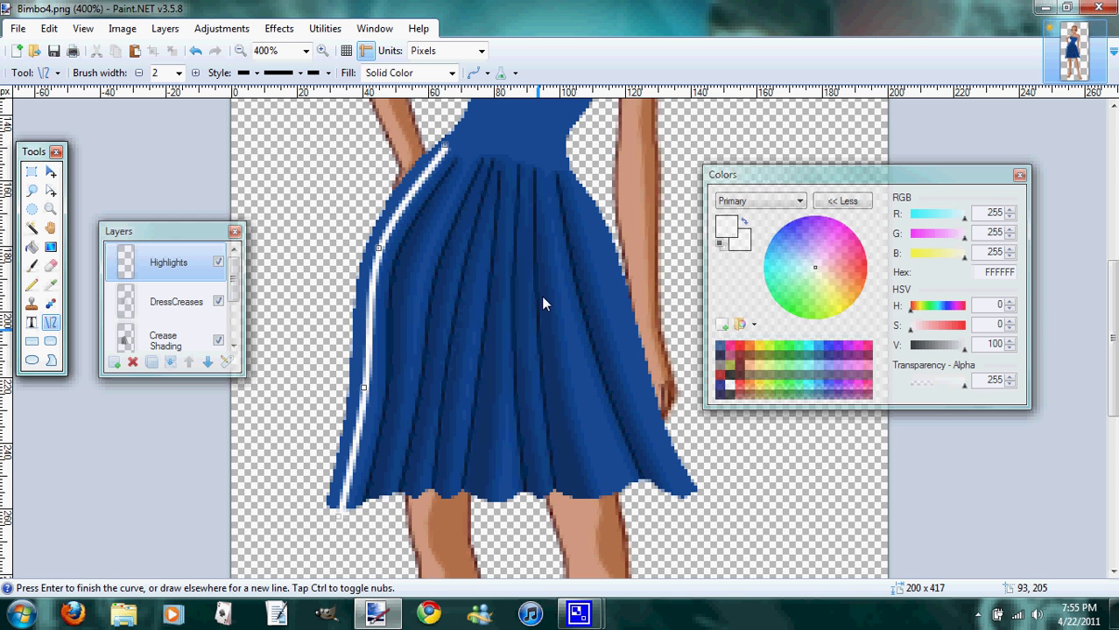
Step: Draw two more curved white highlights along the centre and right skirt folds
{"action": "left_click_drag", "start_coordinate": [539, 163], "coordinate": [645, 541]}
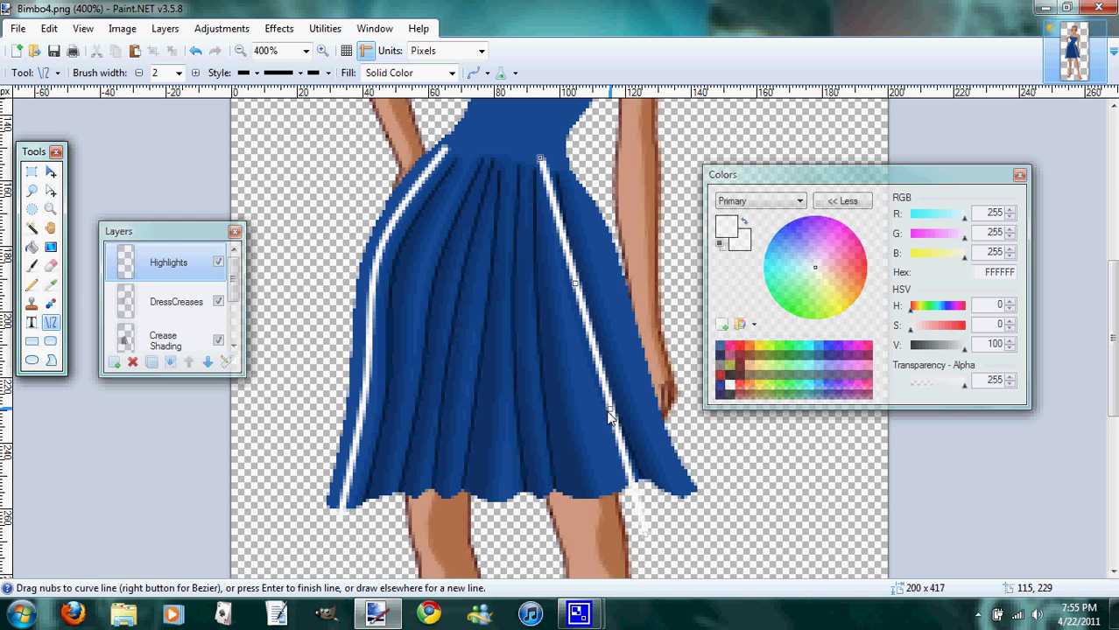
{"action": "left_click_drag", "start_coordinate": [609, 411], "coordinate": [591, 429]}
{"action": "left_click_drag", "start_coordinate": [592, 277], "coordinate": [560, 283]}
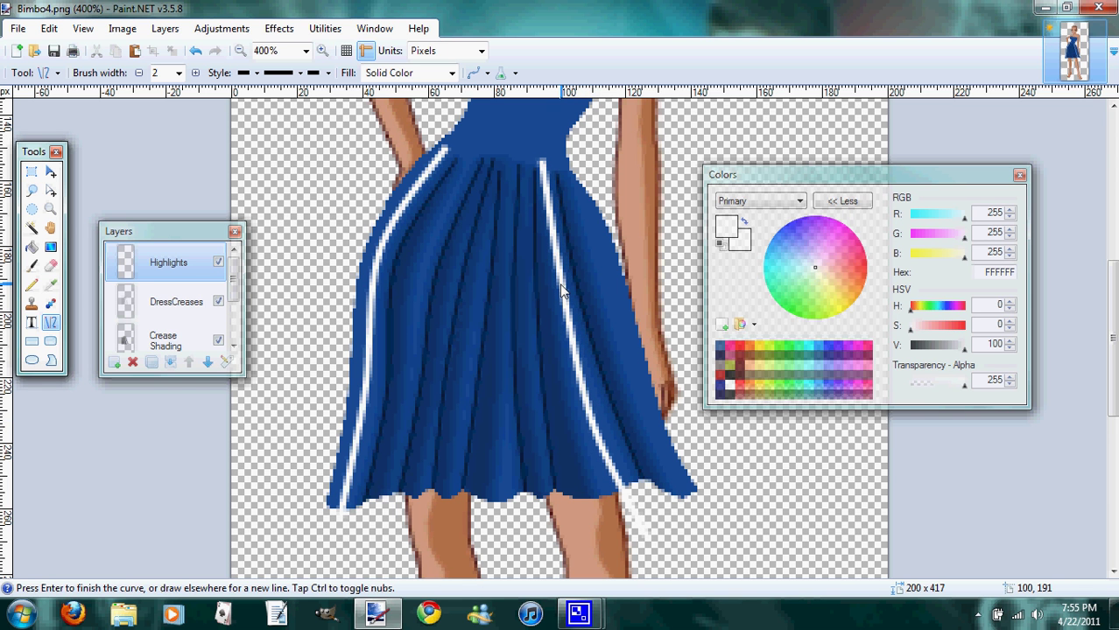
{"action": "left_click", "coordinate": [568, 183]}
{"action": "left_click_drag", "start_coordinate": [615, 331], "coordinate": [688, 524]}
{"action": "mouse_move", "coordinate": [658, 426]}
{"action": "left_mouse_down"}
{"action": "mouse_move", "coordinate": [602, 289]}
{"action": "mouse_move", "coordinate": [638, 411]}
{"action": "left_mouse_up"}
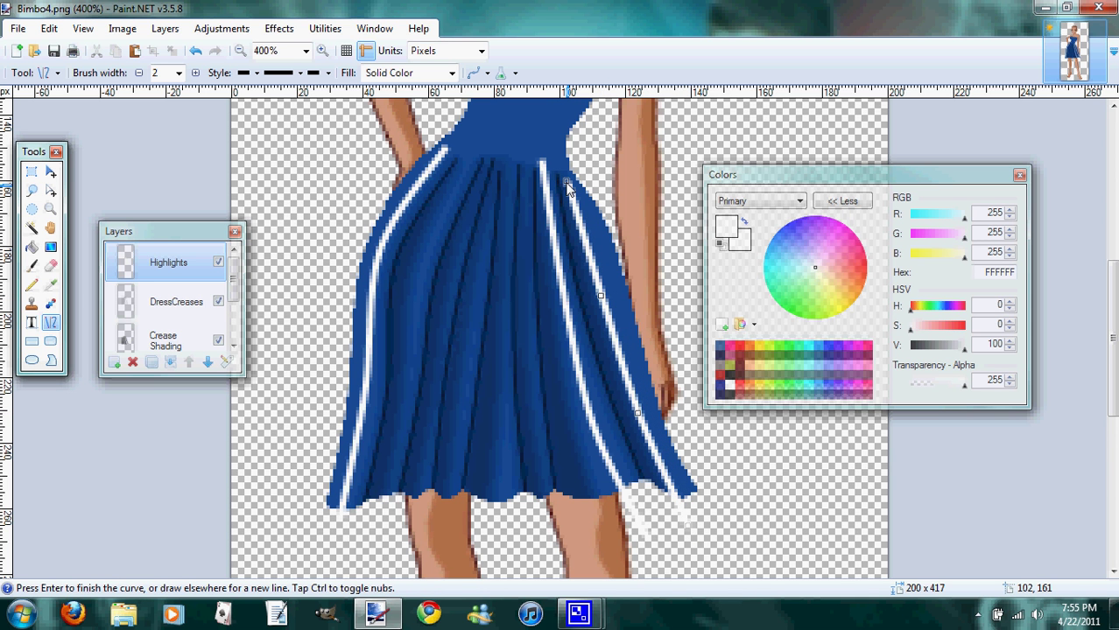
{"action": "left_click_drag", "start_coordinate": [567, 181], "coordinate": [562, 177]}
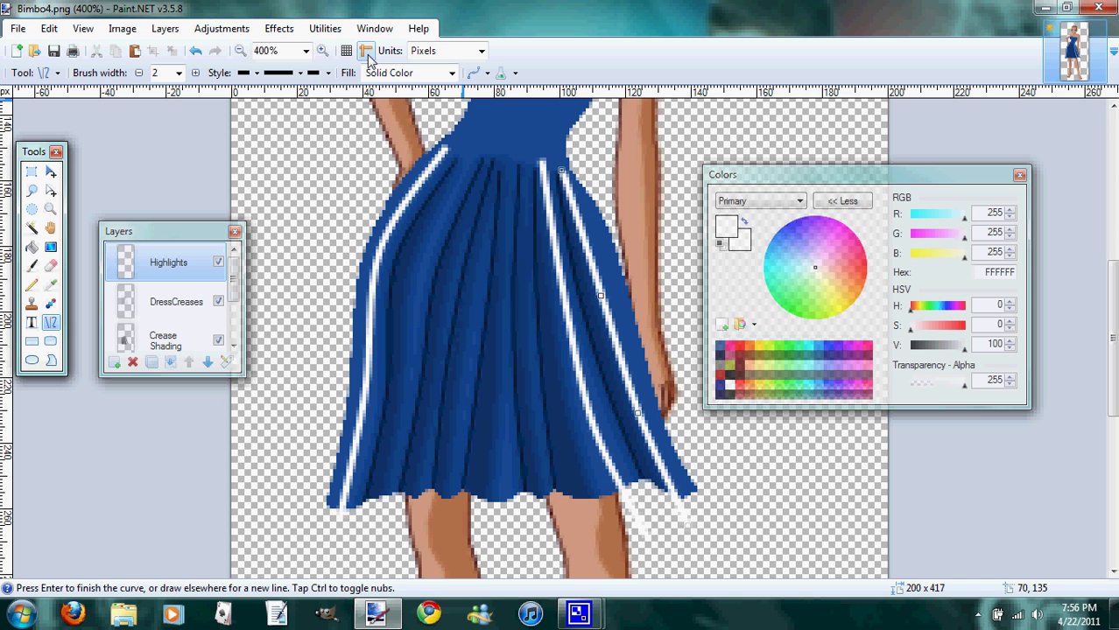
Step: Soften the white highlights with a radius 3 Gaussian Blur
{"action": "left_click", "coordinate": [279, 28]}
{"action": "mouse_move", "coordinate": [313, 91]}
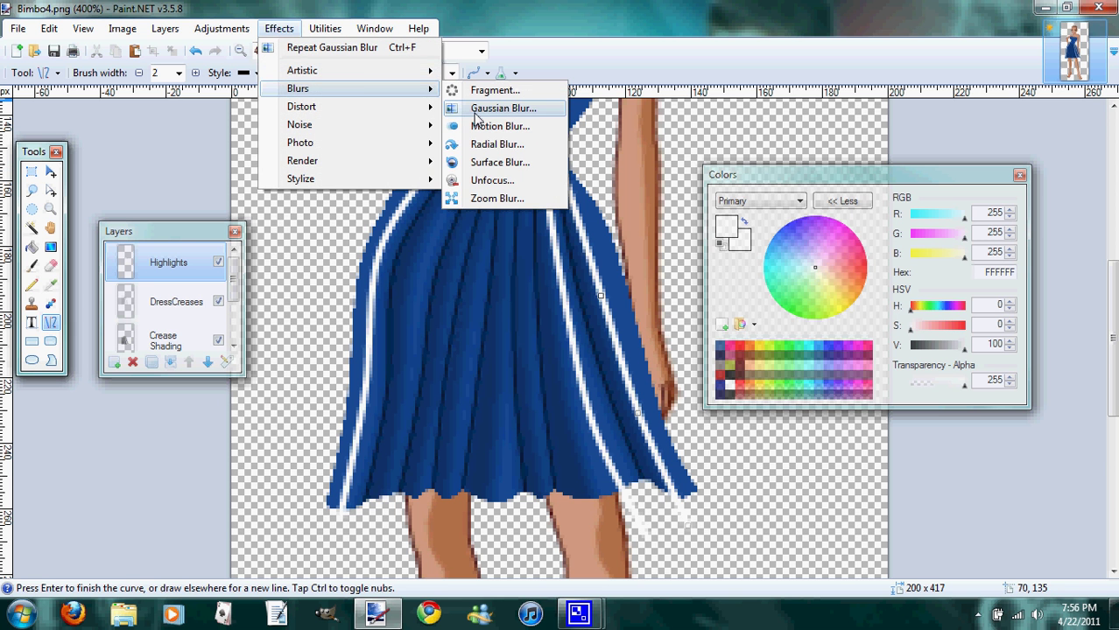
{"action": "left_click", "coordinate": [455, 109]}
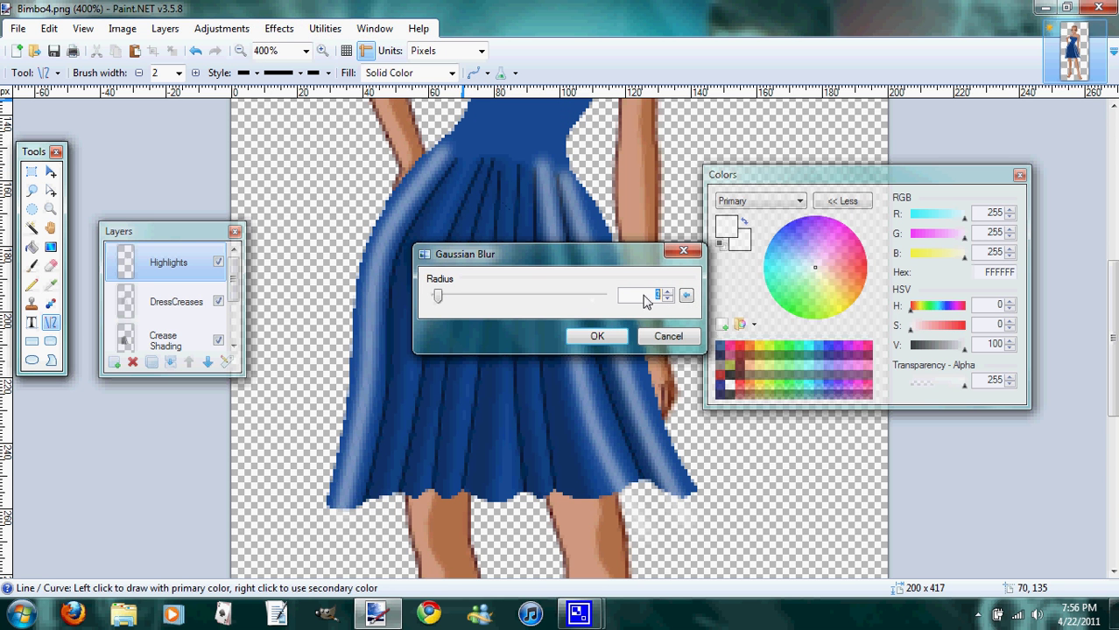
{"action": "left_click", "coordinate": [611, 336]}
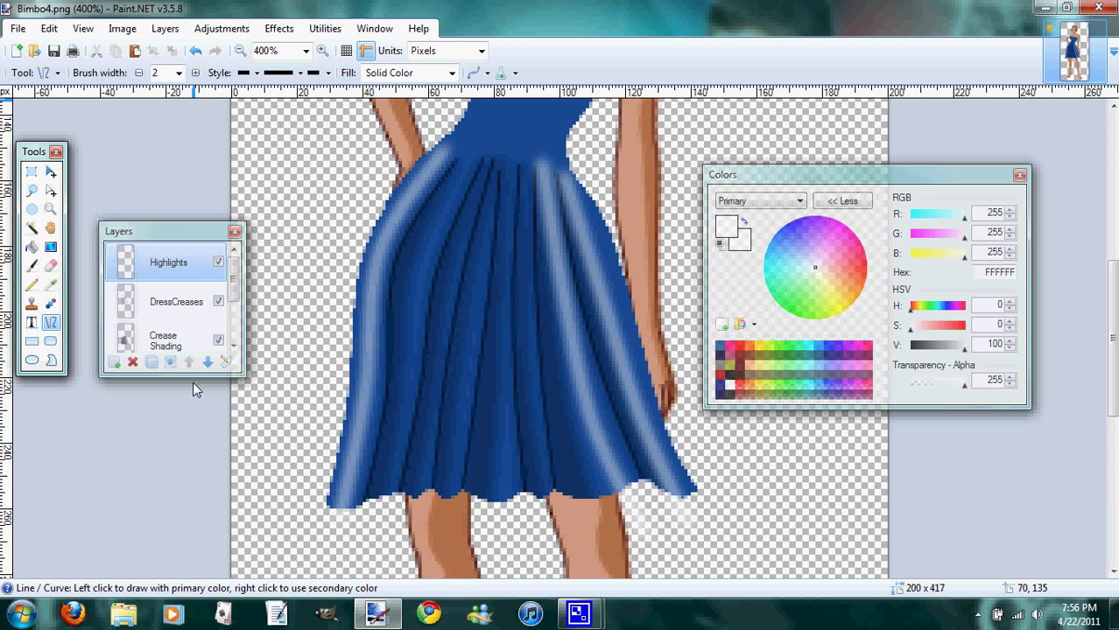
Step: Add a new top layer renamed SmallHighlights and reduce the brush width to 1
{"action": "left_click", "coordinate": [115, 363]}
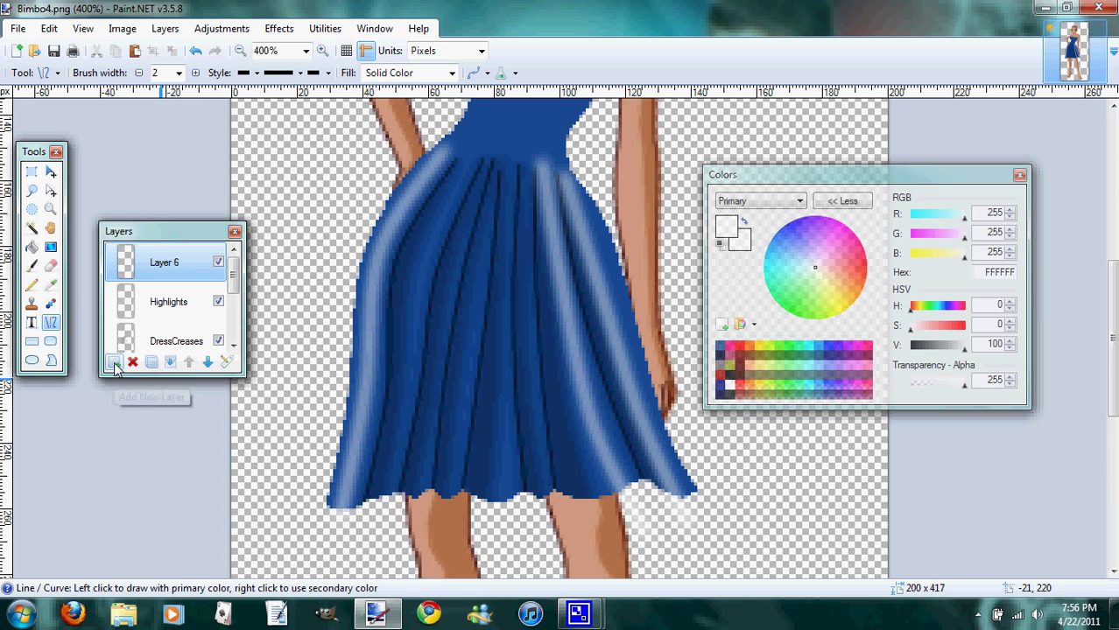
{"action": "left_click", "coordinate": [226, 364]}
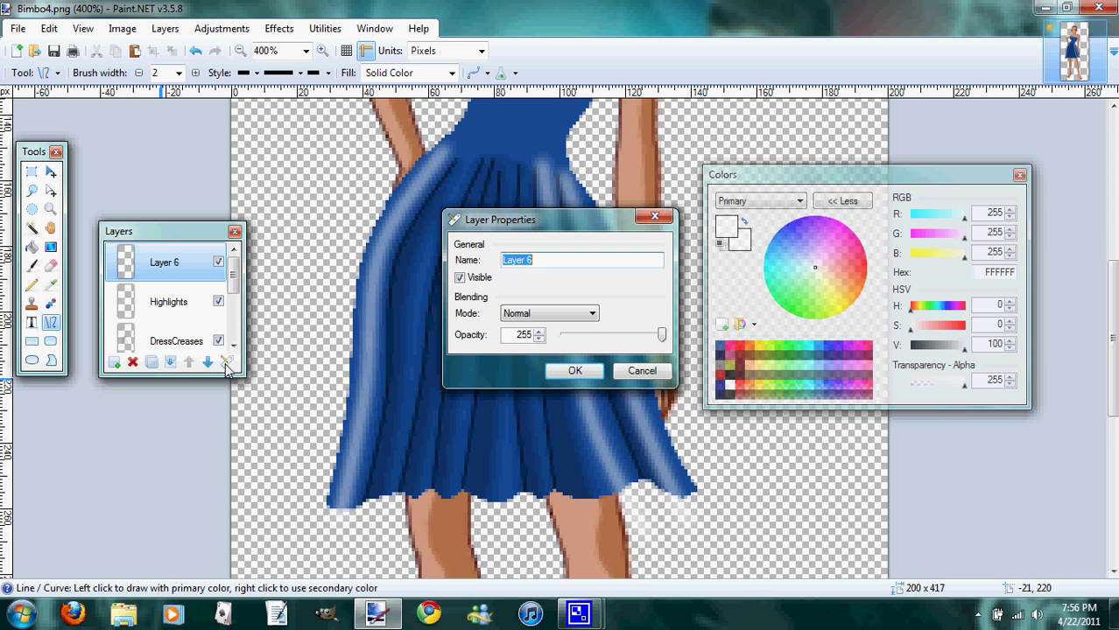
{"action": "type", "text": "Sa"}
{"action": "key", "text": "Return"}
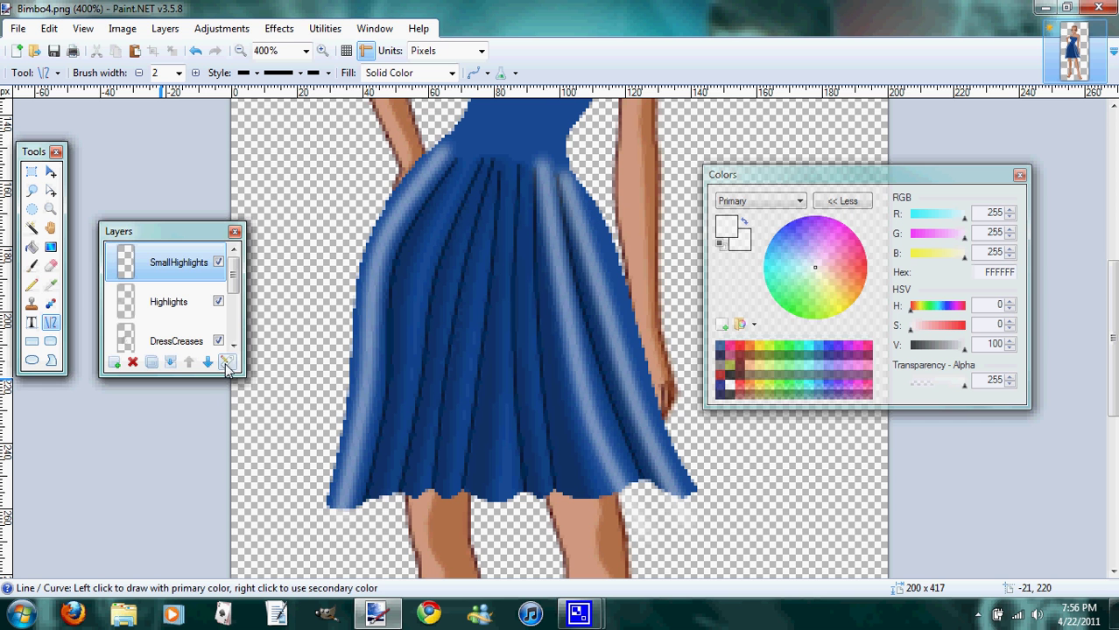
{"action": "left_click", "coordinate": [138, 74]}
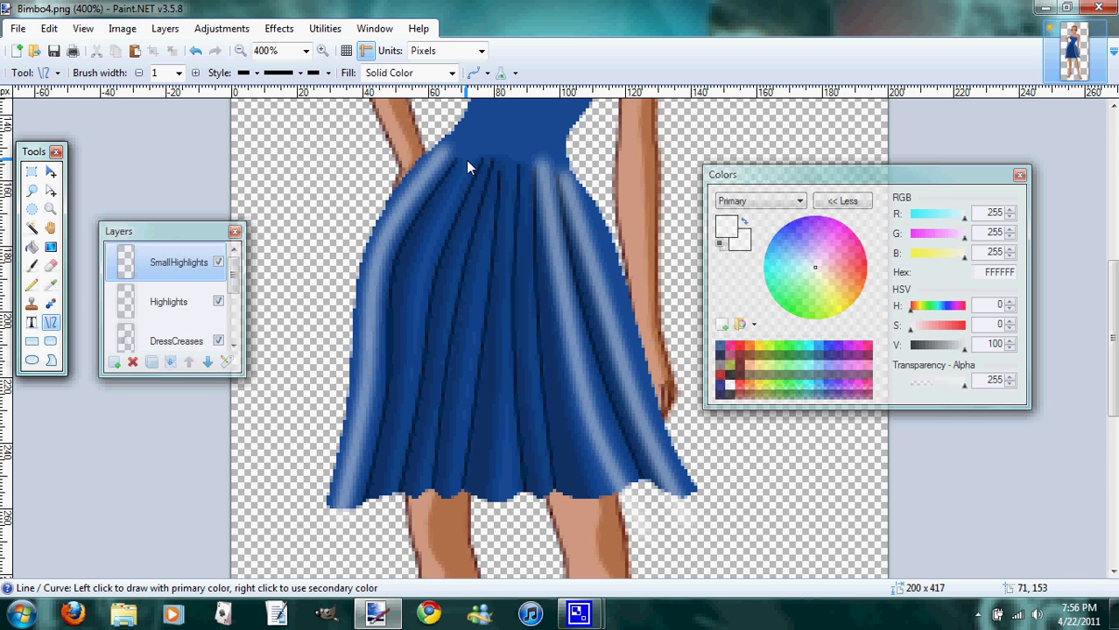
Step: Draw two curved white highlight lines from waist to hem along the left skirt folds
{"action": "mouse_move", "coordinate": [465, 159]}
{"action": "left_mouse_down"}
{"action": "mouse_move", "coordinate": [381, 564]}
{"action": "mouse_move", "coordinate": [381, 536]}
{"action": "left_mouse_up"}
{"action": "left_click_drag", "start_coordinate": [437, 285], "coordinate": [419, 275]}
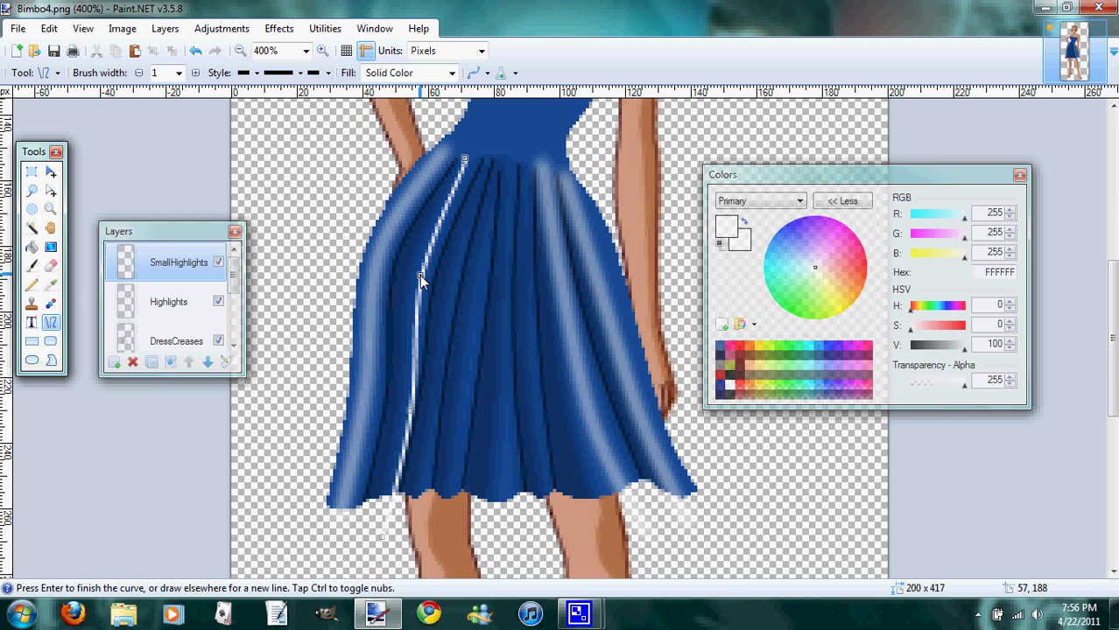
{"action": "left_click_drag", "start_coordinate": [409, 411], "coordinate": [400, 412]}
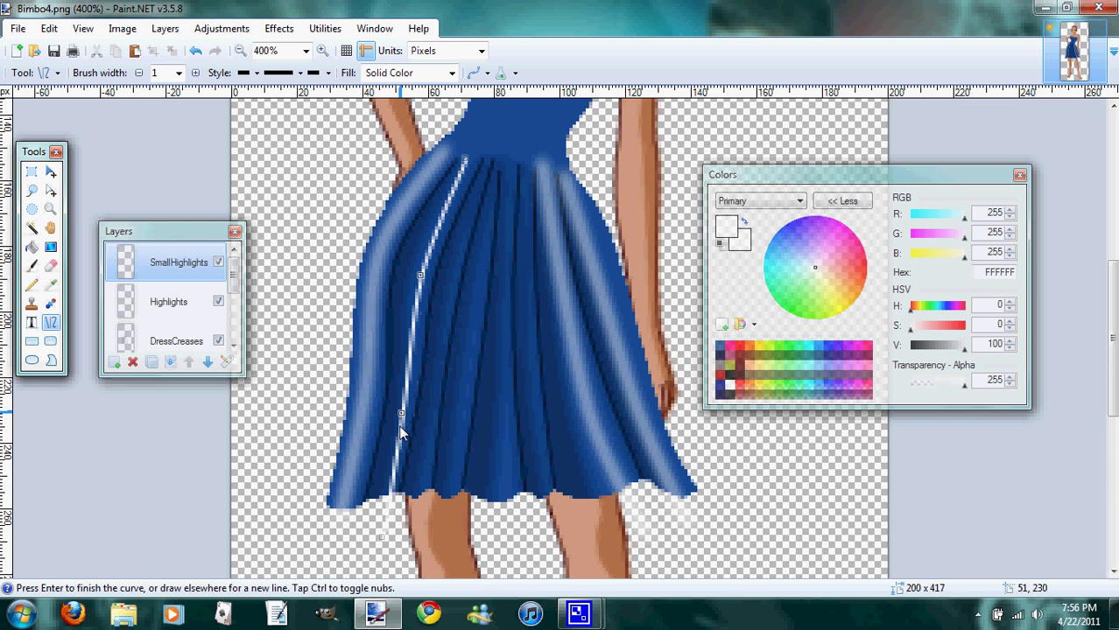
{"action": "left_click_drag", "start_coordinate": [382, 538], "coordinate": [377, 537]}
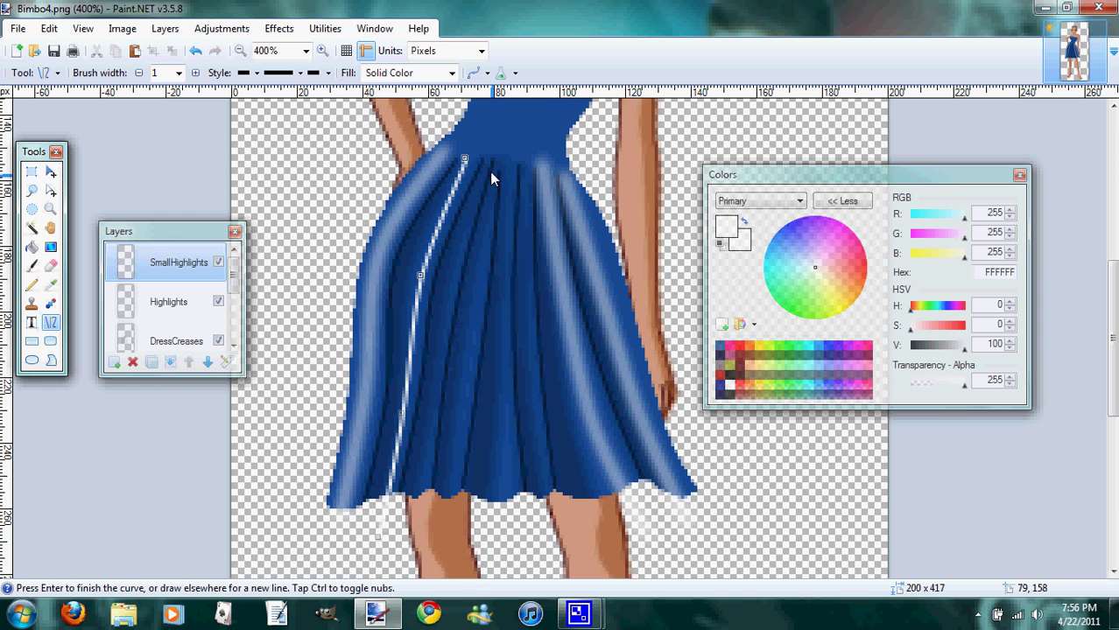
{"action": "left_click_drag", "start_coordinate": [487, 163], "coordinate": [415, 539]}
{"action": "left_click_drag", "start_coordinate": [462, 295], "coordinate": [451, 289]}
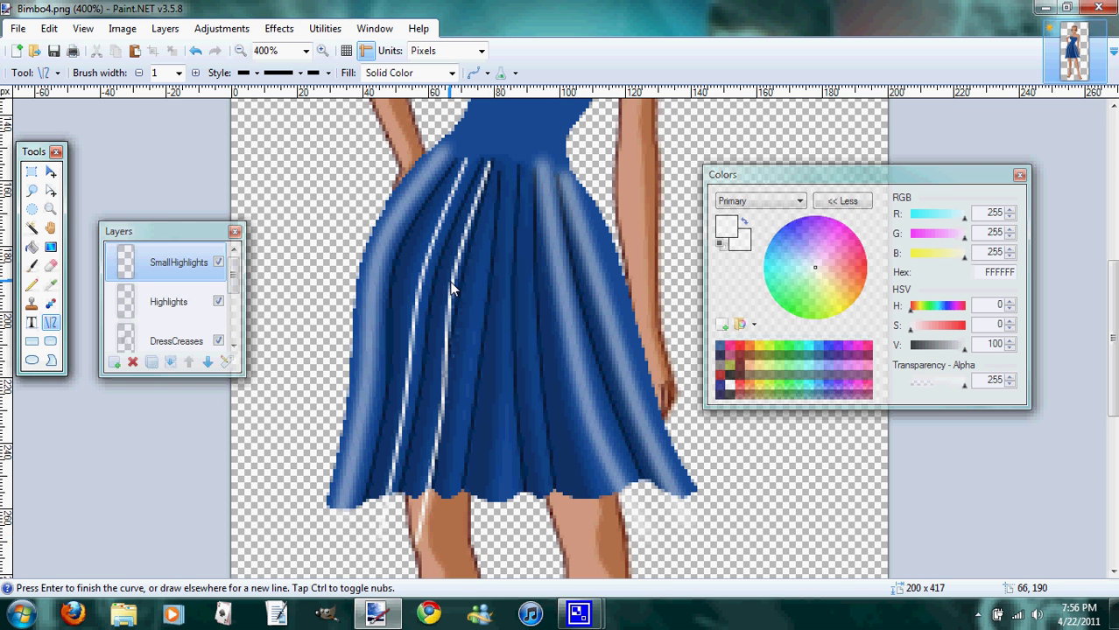
{"action": "left_click_drag", "start_coordinate": [438, 415], "coordinate": [429, 414]}
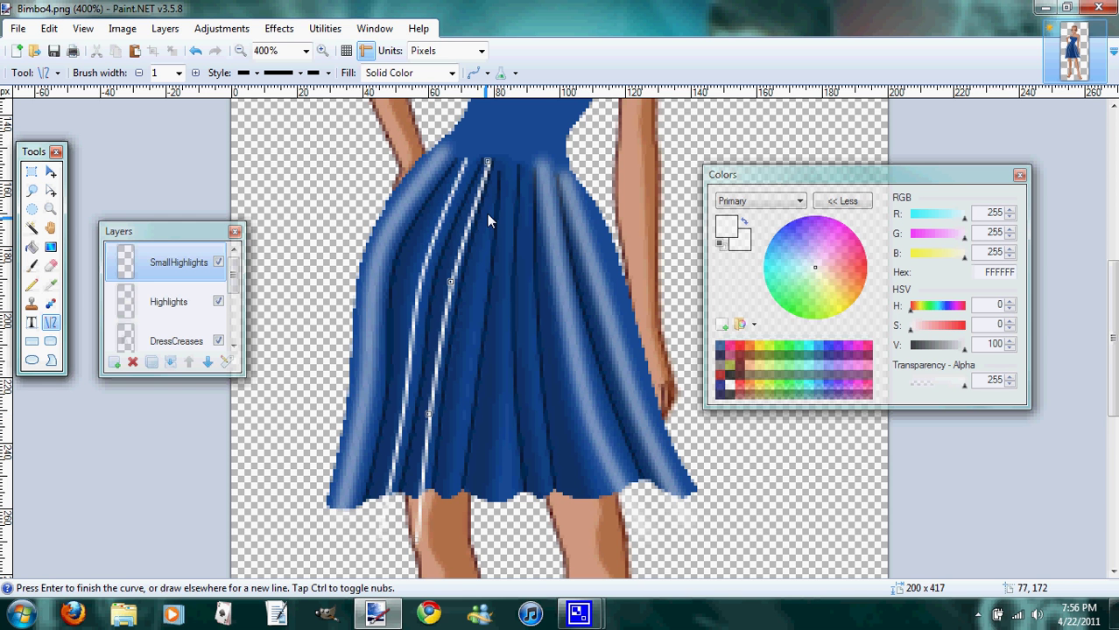
Step: Draw three more curved white lines down the middle, centre and right skirt folds
{"action": "mouse_move", "coordinate": [492, 184]}
{"action": "left_mouse_down"}
{"action": "mouse_move", "coordinate": [460, 516]}
{"action": "mouse_move", "coordinate": [435, 535]}
{"action": "left_mouse_up"}
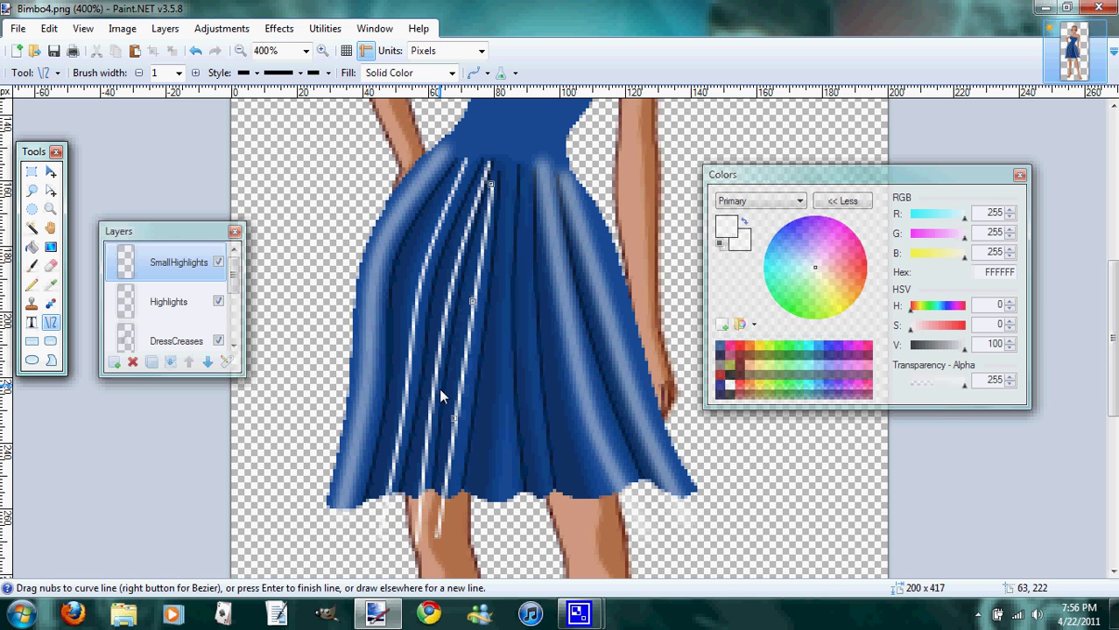
{"action": "left_click_drag", "start_coordinate": [438, 388], "coordinate": [455, 417]}
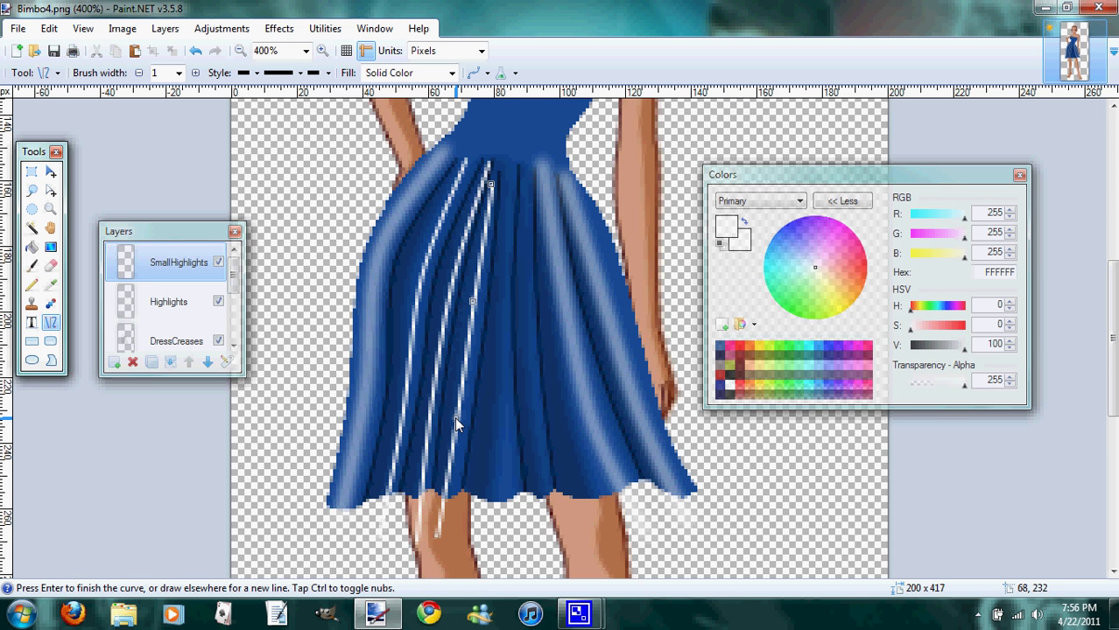
{"action": "left_click_drag", "start_coordinate": [472, 302], "coordinate": [472, 306]}
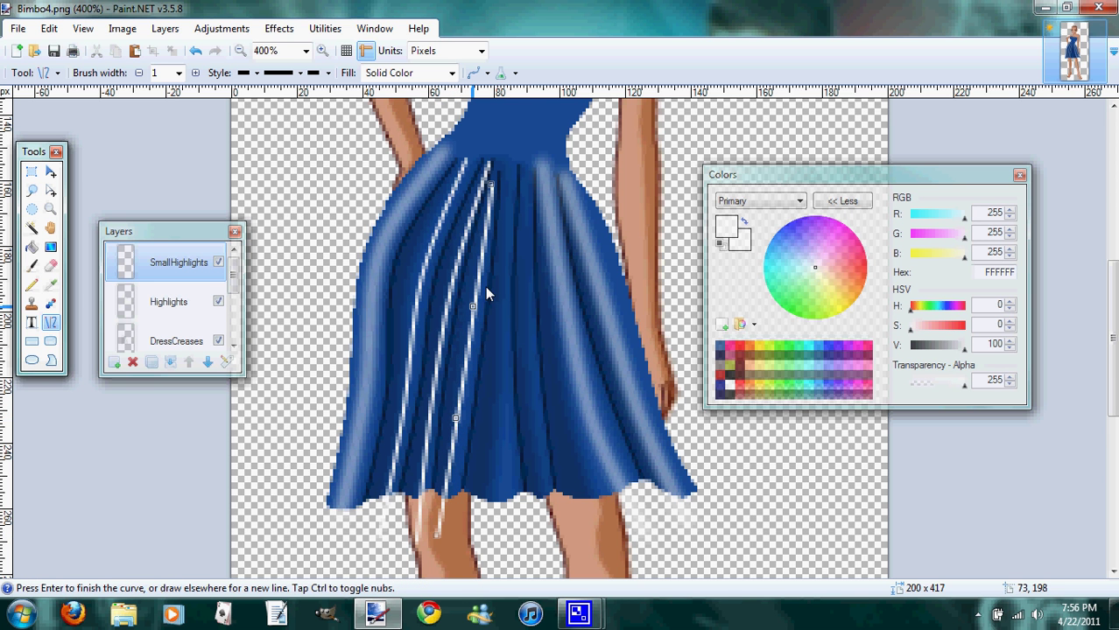
{"action": "mouse_move", "coordinate": [509, 169]}
{"action": "left_mouse_down"}
{"action": "mouse_move", "coordinate": [494, 386]}
{"action": "mouse_move", "coordinate": [510, 551]}
{"action": "mouse_move", "coordinate": [506, 499]}
{"action": "left_mouse_up"}
{"action": "left_click_drag", "start_coordinate": [508, 420], "coordinate": [505, 427]}
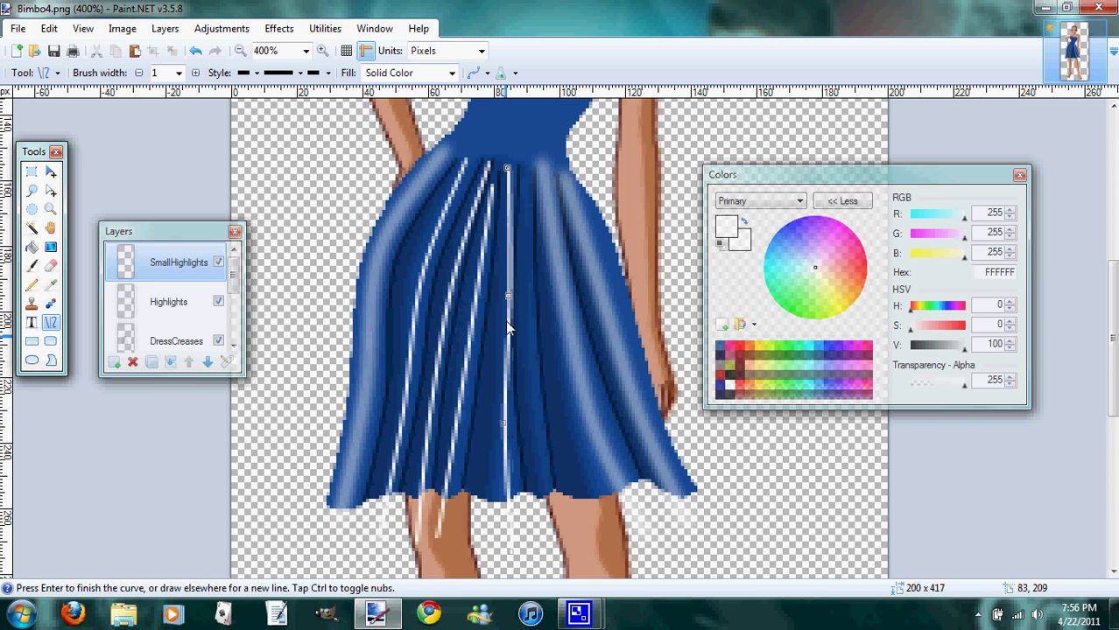
{"action": "left_click_drag", "start_coordinate": [507, 295], "coordinate": [502, 297]}
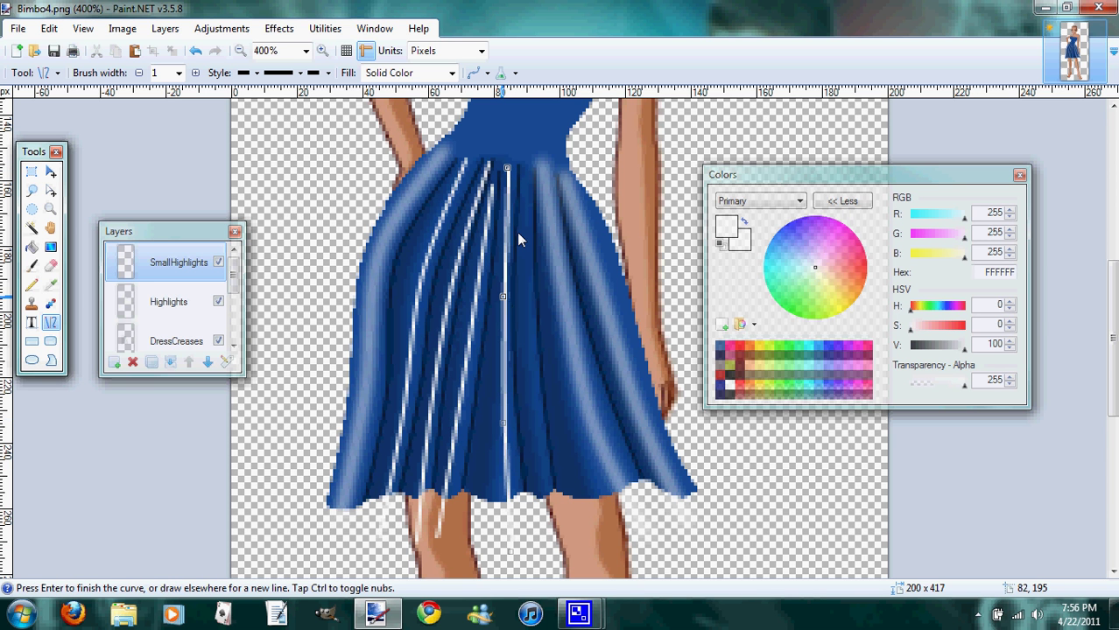
{"action": "mouse_move", "coordinate": [526, 169]}
{"action": "left_mouse_down"}
{"action": "mouse_move", "coordinate": [547, 534]}
{"action": "mouse_move", "coordinate": [550, 496]}
{"action": "left_mouse_up"}
{"action": "left_click_drag", "start_coordinate": [532, 291], "coordinate": [525, 291]}
{"action": "left_click_drag", "start_coordinate": [541, 412], "coordinate": [531, 410]}
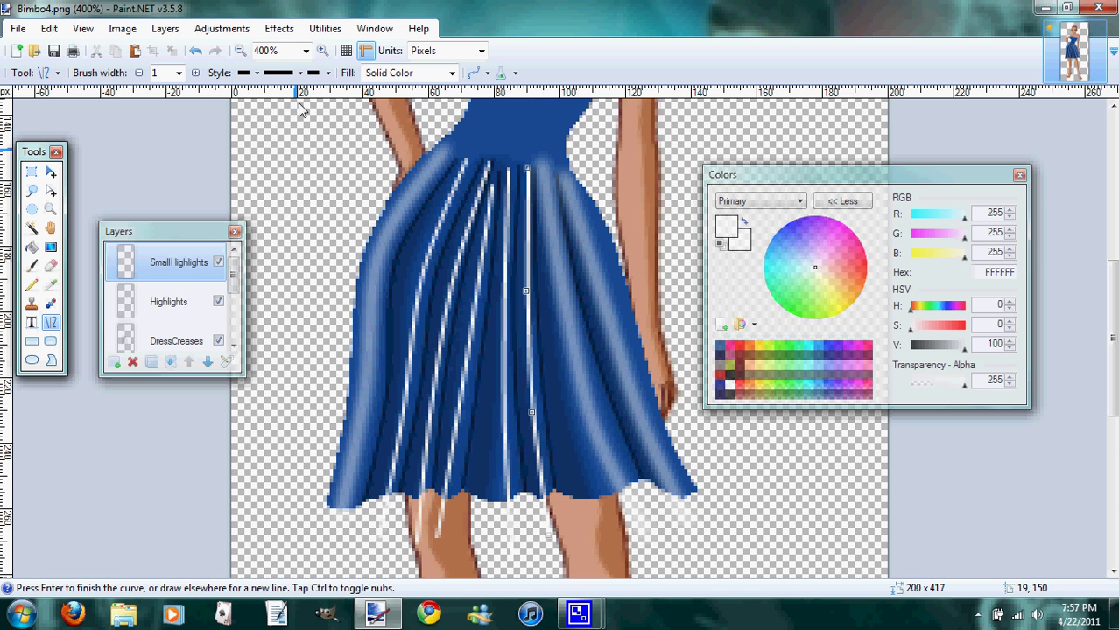
Step: Apply a Gaussian Blur to the thin white lines, then merge SmallHighlights into Highlights
{"action": "left_click", "coordinate": [282, 32]}
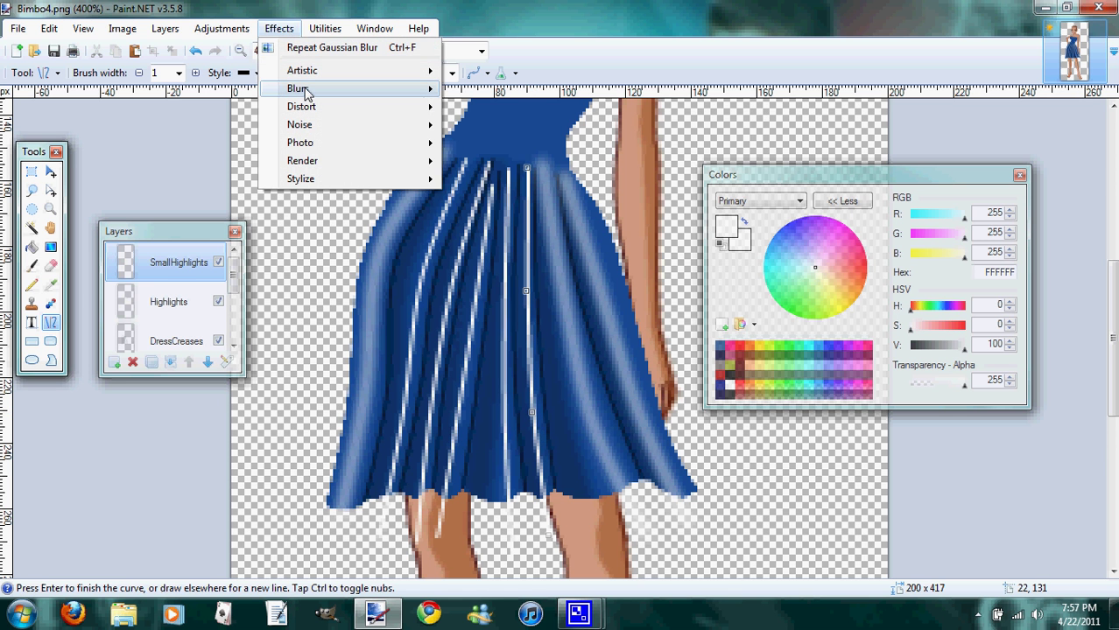
{"action": "mouse_move", "coordinate": [298, 89]}
{"action": "left_click", "coordinate": [462, 107]}
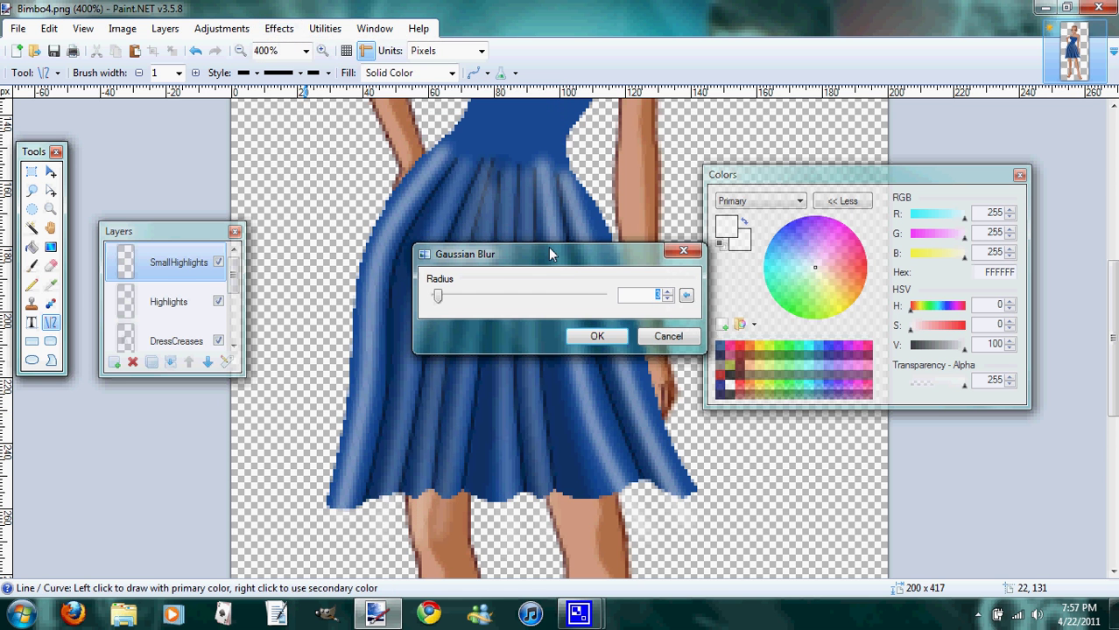
{"action": "left_click", "coordinate": [605, 333]}
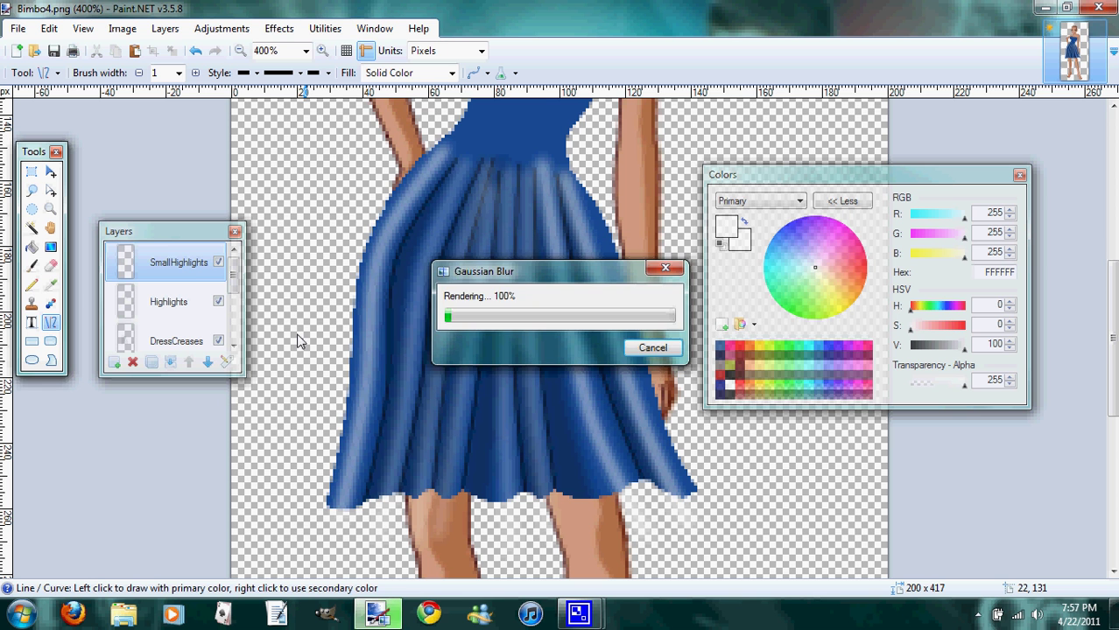
{"action": "left_click", "coordinate": [171, 363]}
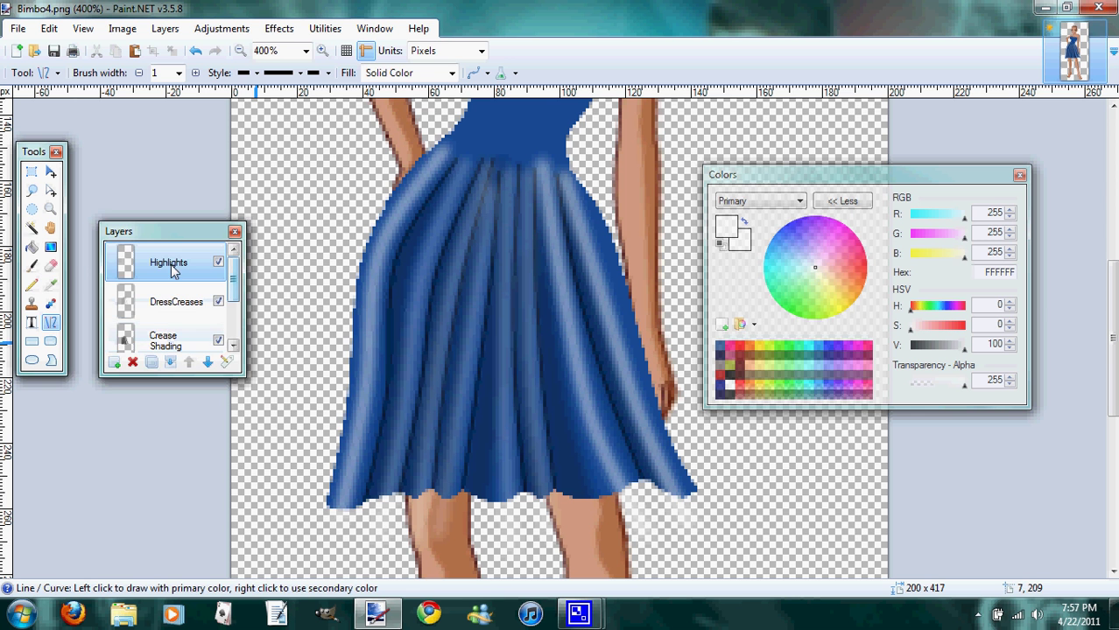
Step: Magic Wand the empty area on DressBase, return to Highlights, deselect, and zoom out to the full doll
{"action": "left_click", "coordinate": [34, 229]}
{"action": "scroll", "coordinate": [175, 298], "scroll_direction": "down", "scroll_amount": 3}
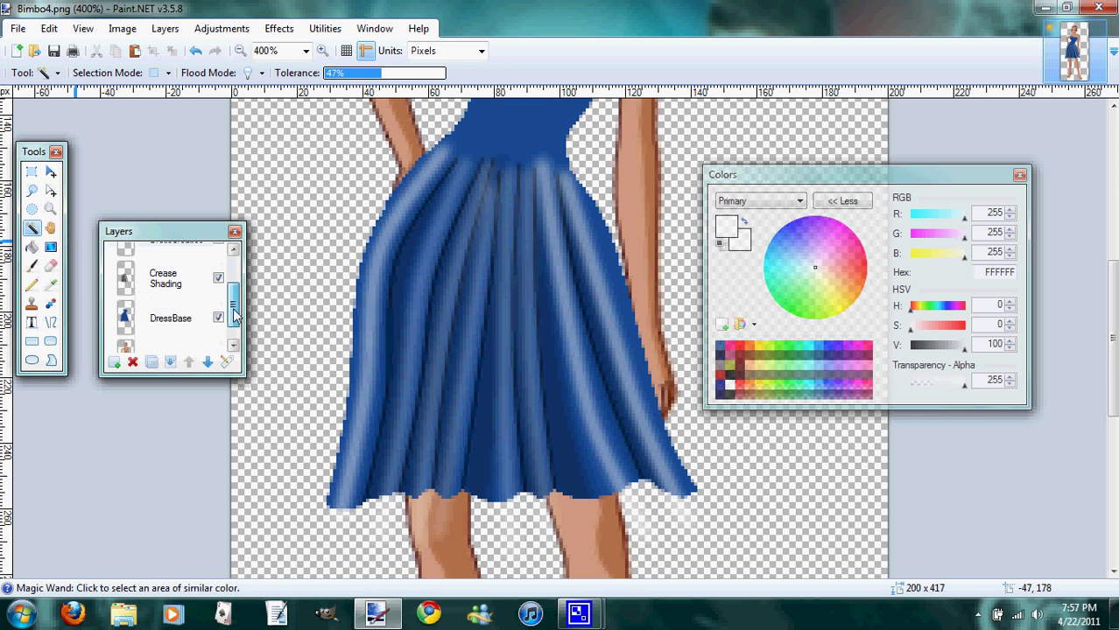
{"action": "left_click", "coordinate": [197, 302]}
{"action": "left_click", "coordinate": [307, 333]}
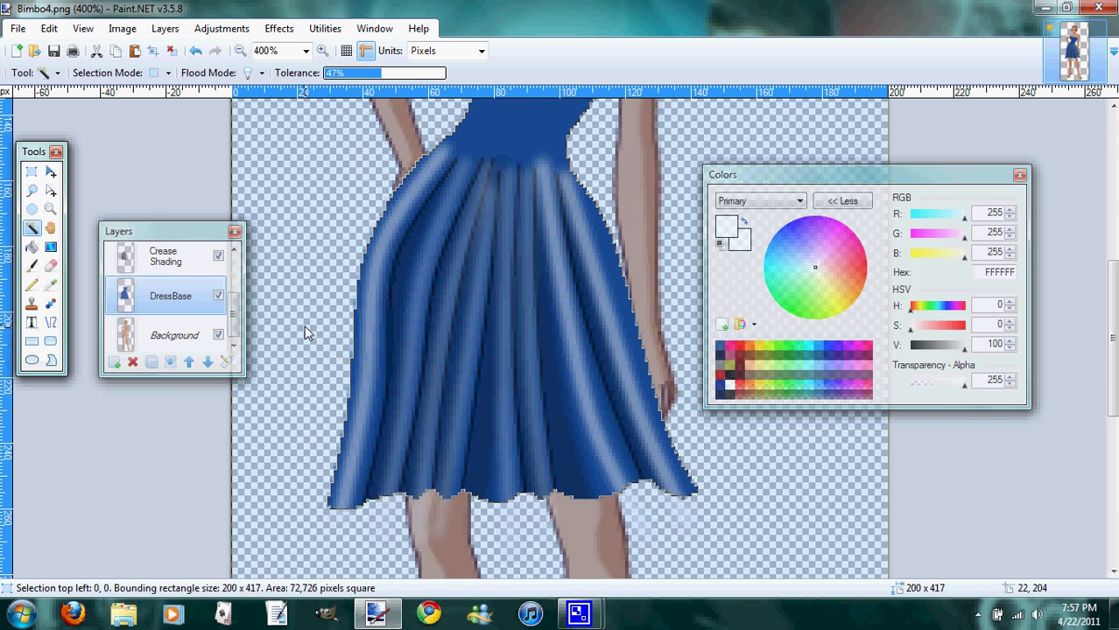
{"action": "scroll", "coordinate": [176, 289], "scroll_direction": "up", "scroll_amount": 2}
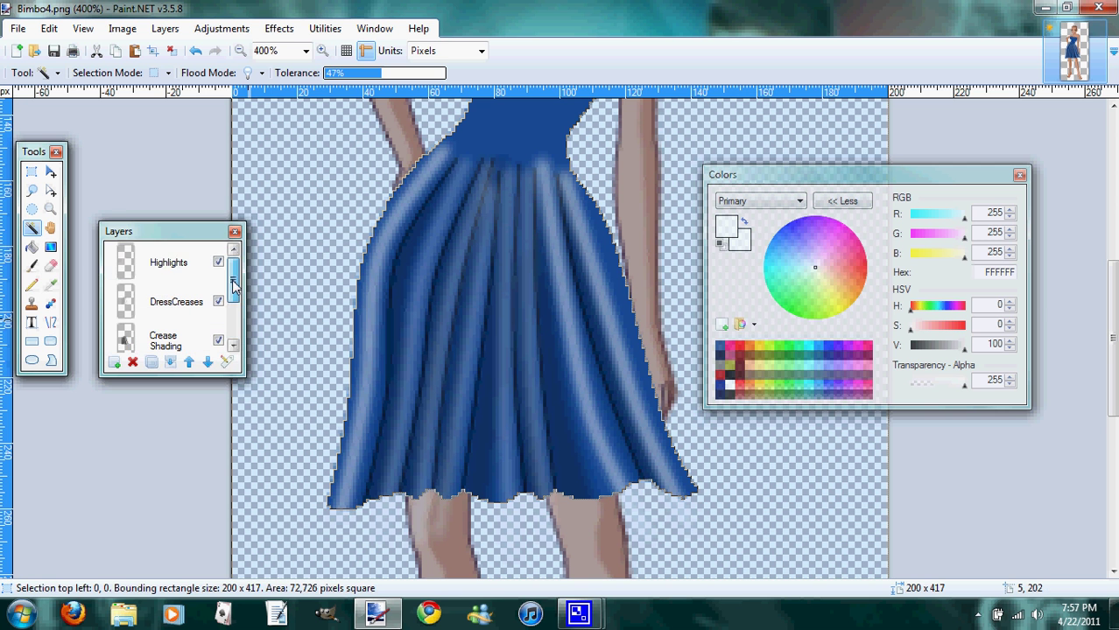
{"action": "left_click", "coordinate": [175, 272]}
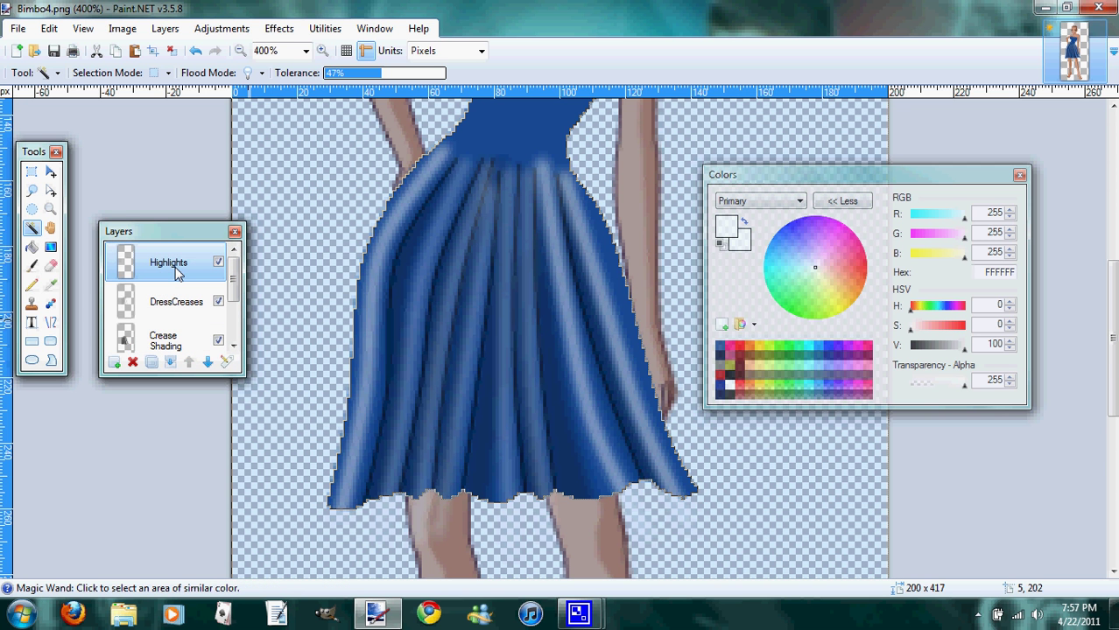
{"action": "key", "text": "ctrl+d"}
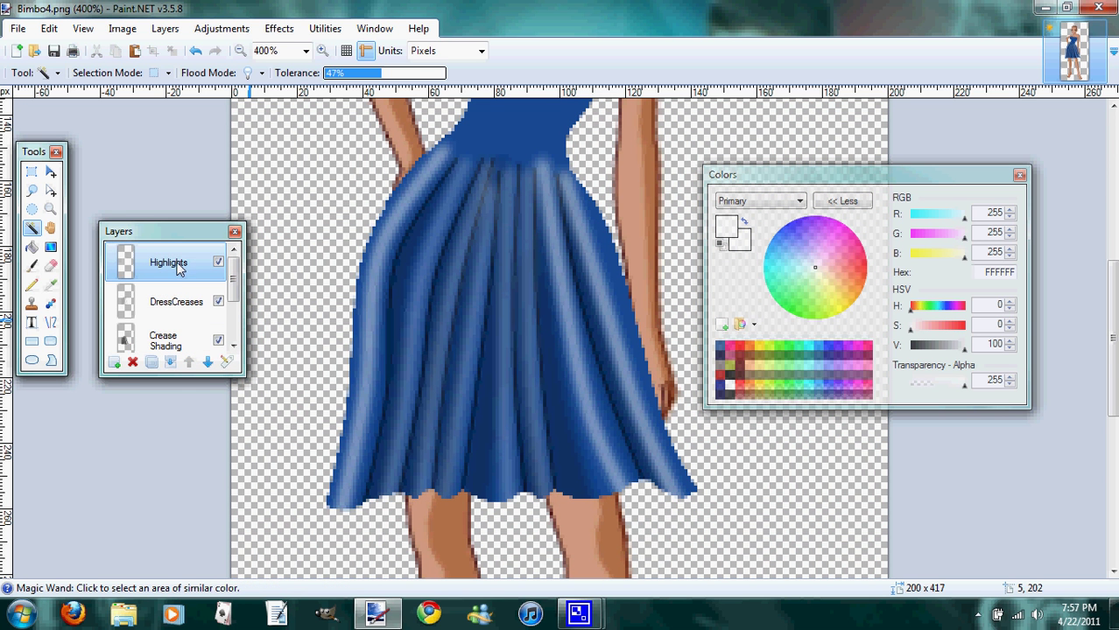
{"action": "left_click", "coordinate": [240, 51]}
{"action": "left_click", "coordinate": [240, 51]}
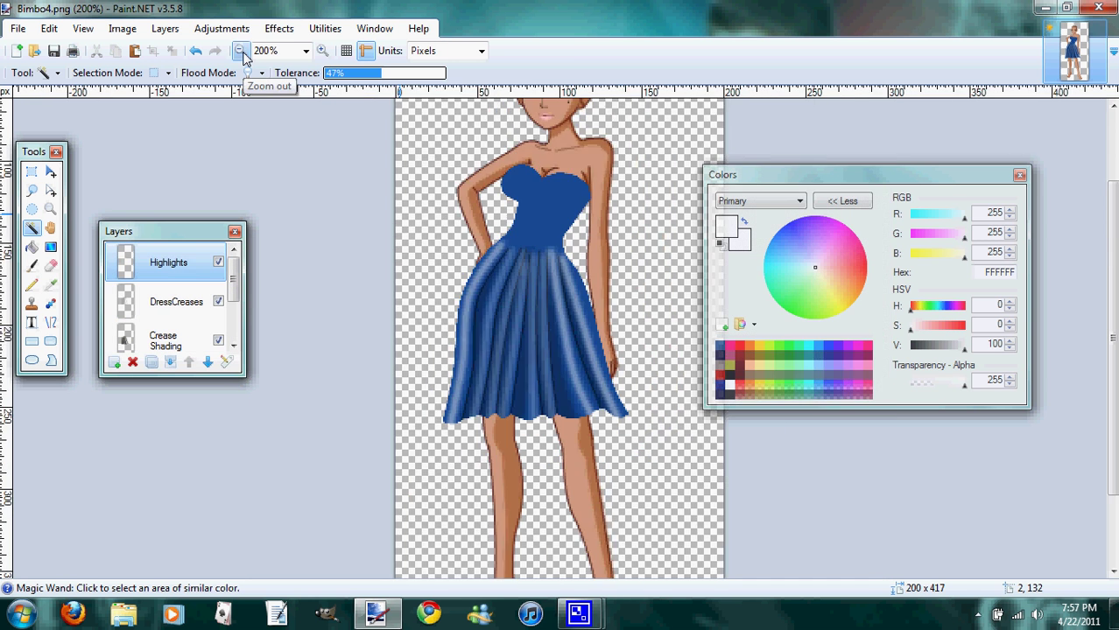
{"action": "left_click", "coordinate": [240, 51]}
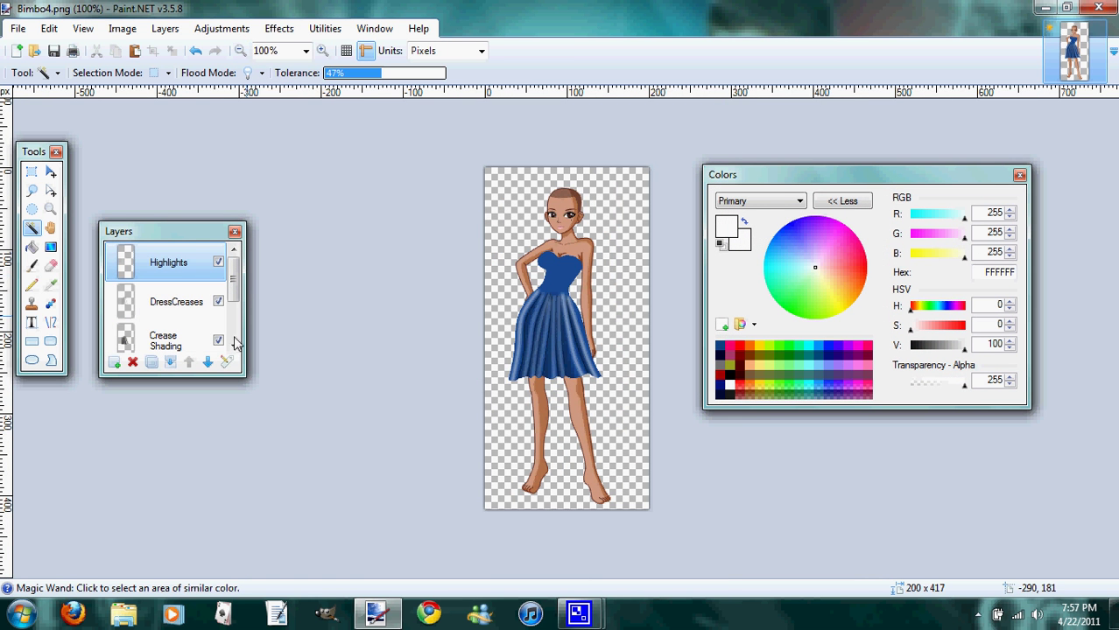
Step: Set the Highlights layer opacity to 105 in Layer Properties
{"action": "left_click", "coordinate": [227, 362]}
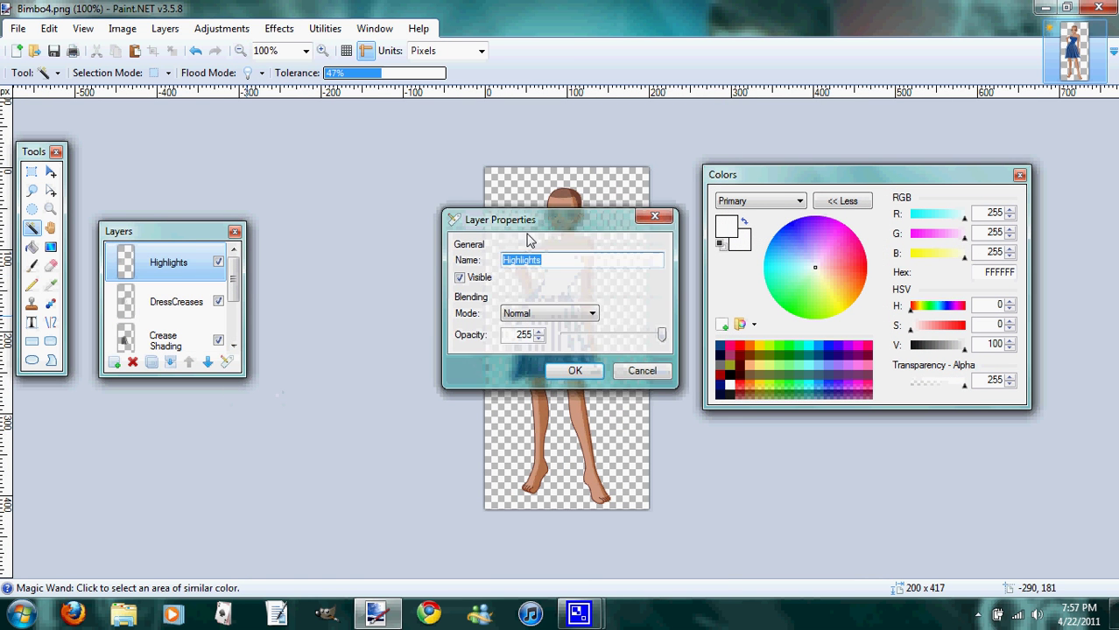
{"action": "left_click_drag", "start_coordinate": [536, 222], "coordinate": [270, 157]}
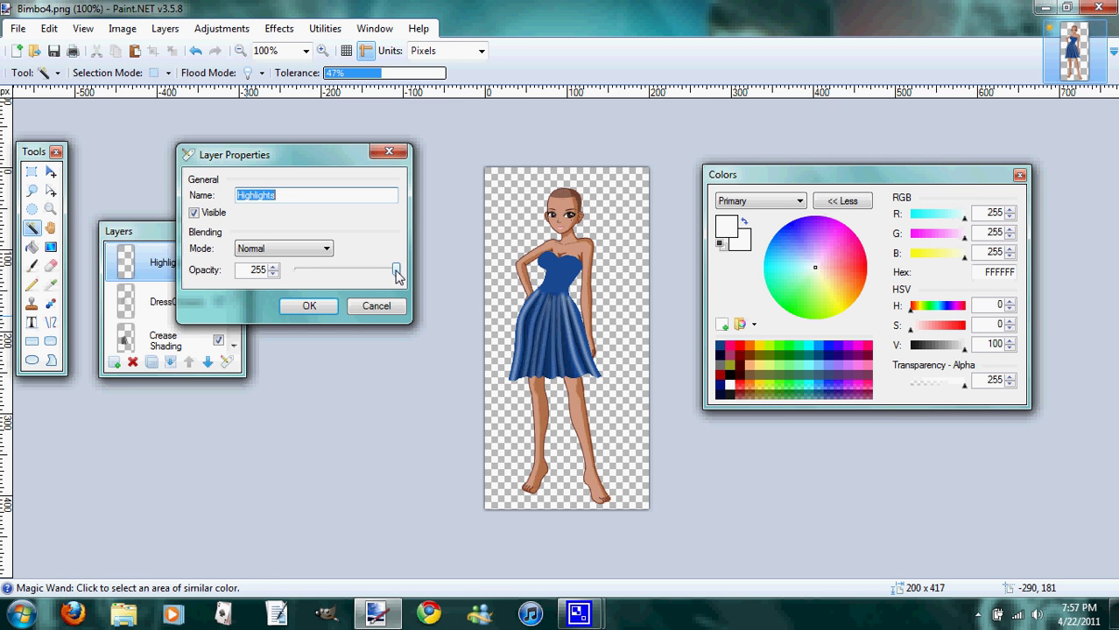
{"action": "left_click_drag", "start_coordinate": [397, 274], "coordinate": [341, 272]}
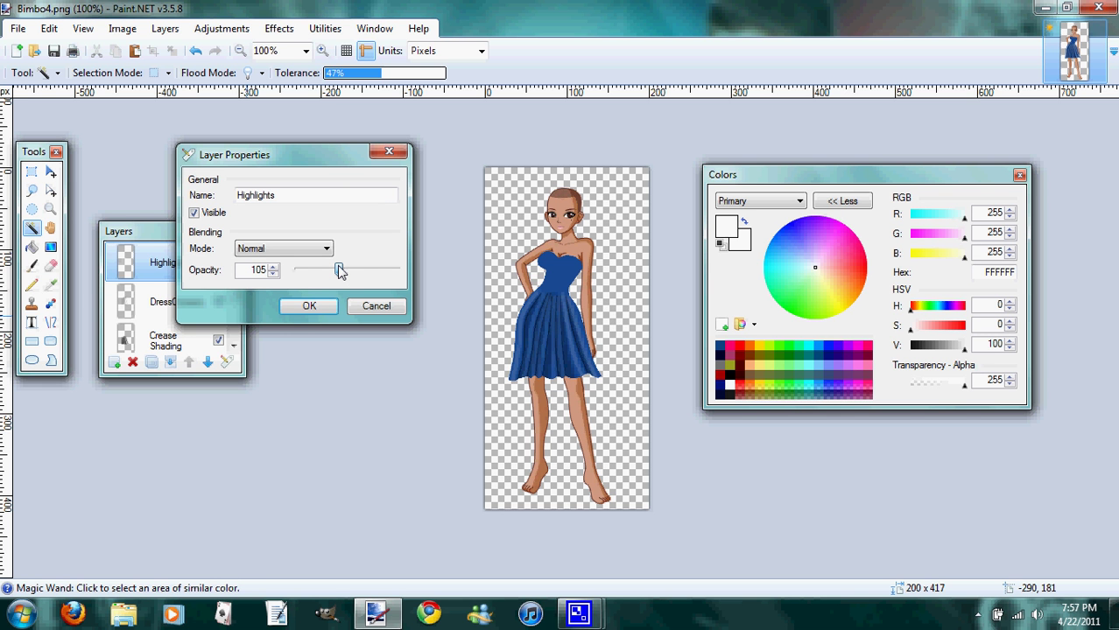
{"action": "left_click", "coordinate": [310, 306]}
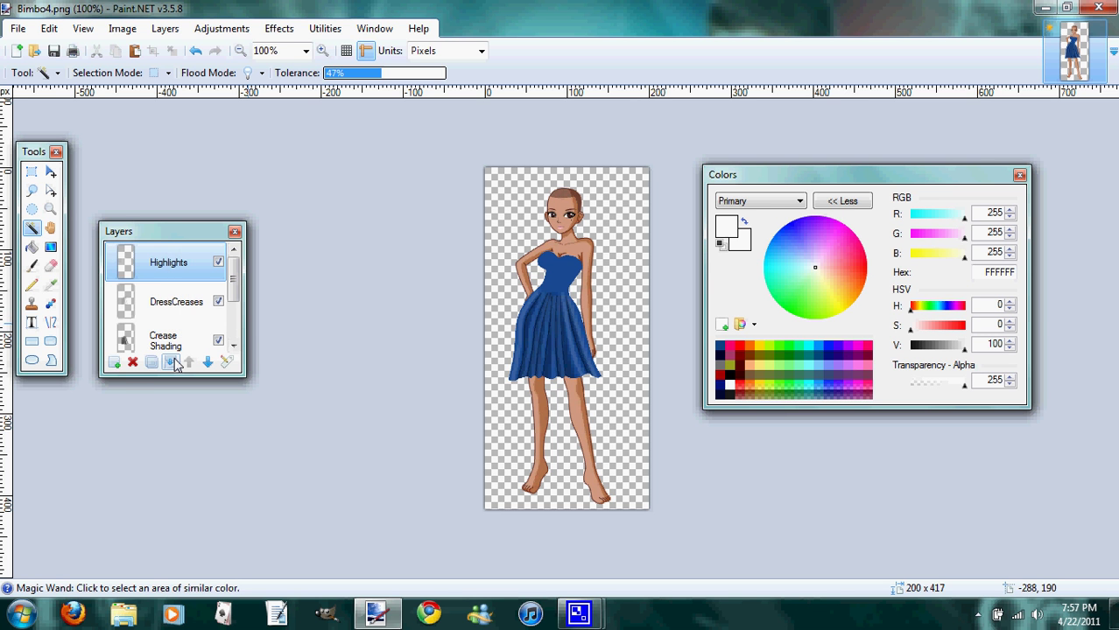